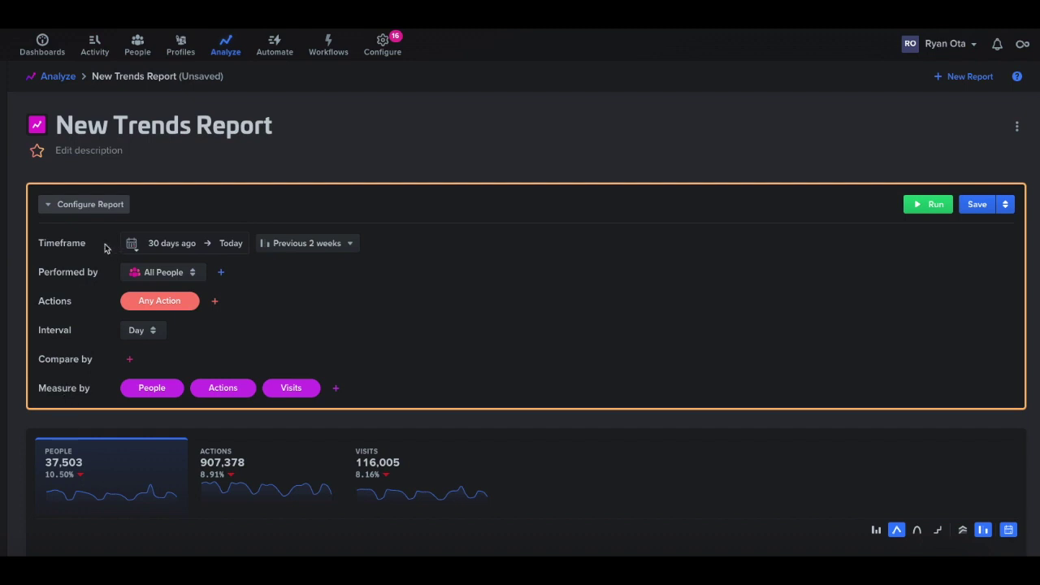
# Open the start-date choices for the new trends report's 30-day timeframe.
pyautogui.click(167, 249)
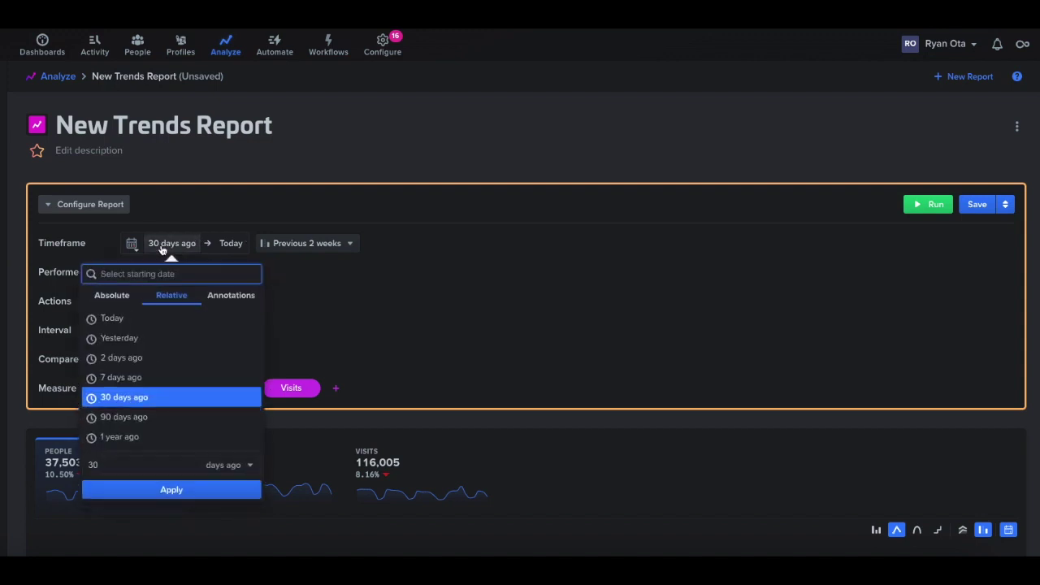
# Browse the Absolute, Relative and Annotations start dates, keeping 30 days ago to Today.
pyautogui.click(116, 298)
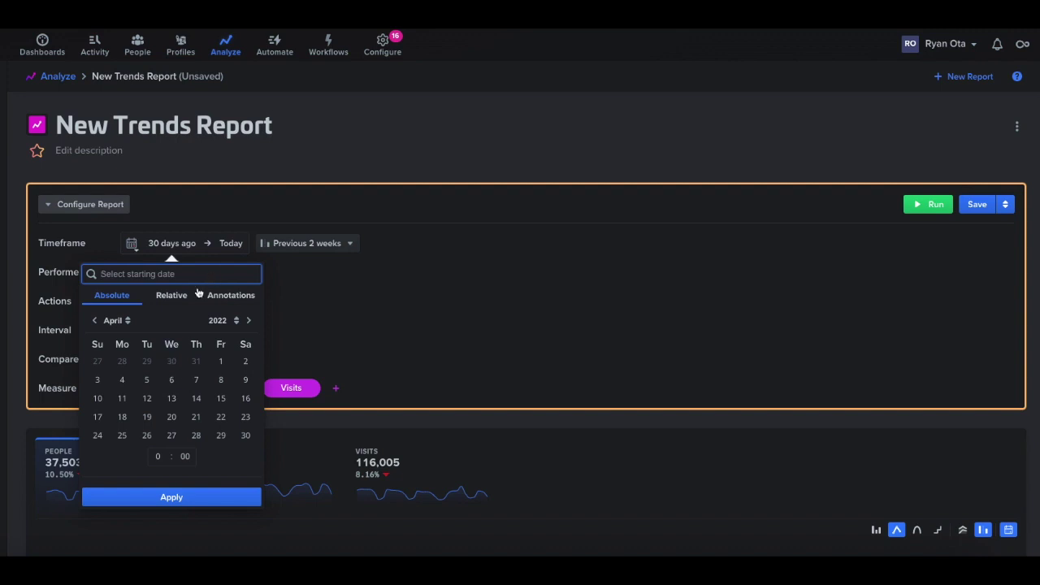
pyautogui.click(183, 296)
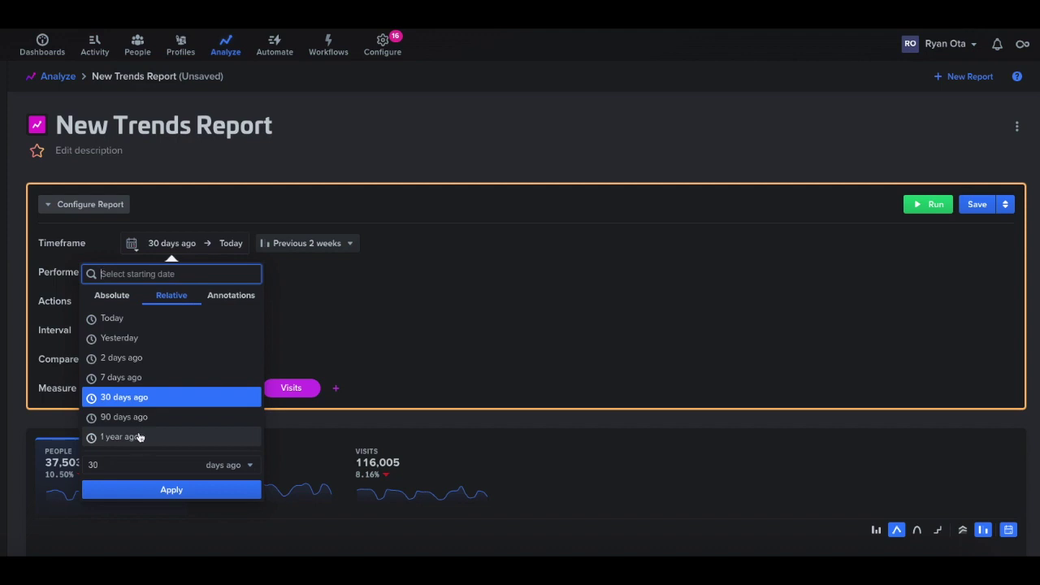
pyautogui.click(220, 298)
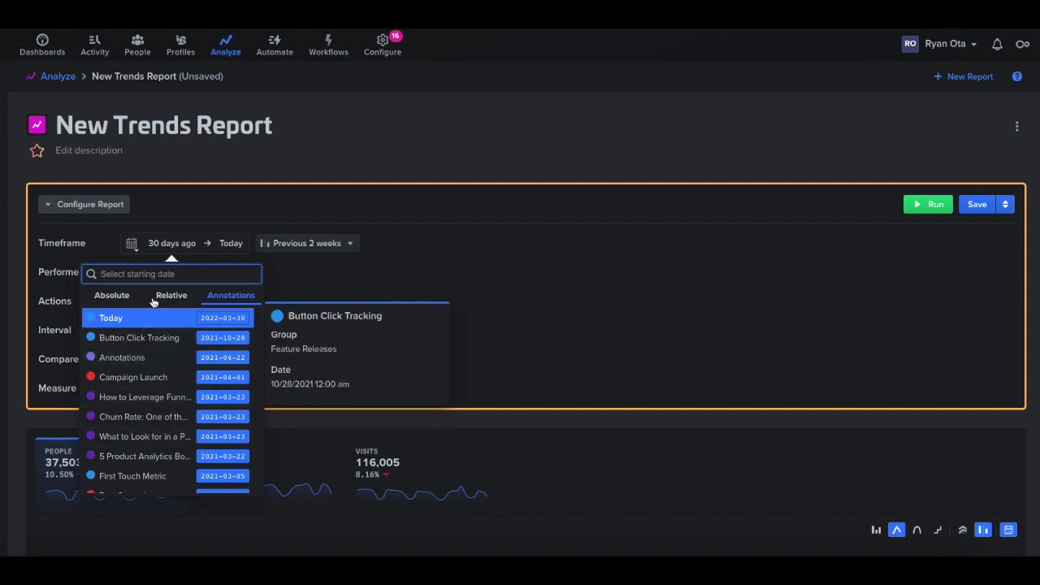
# Filter the report's people to those who performed the email click action.
pyautogui.click(507, 240)
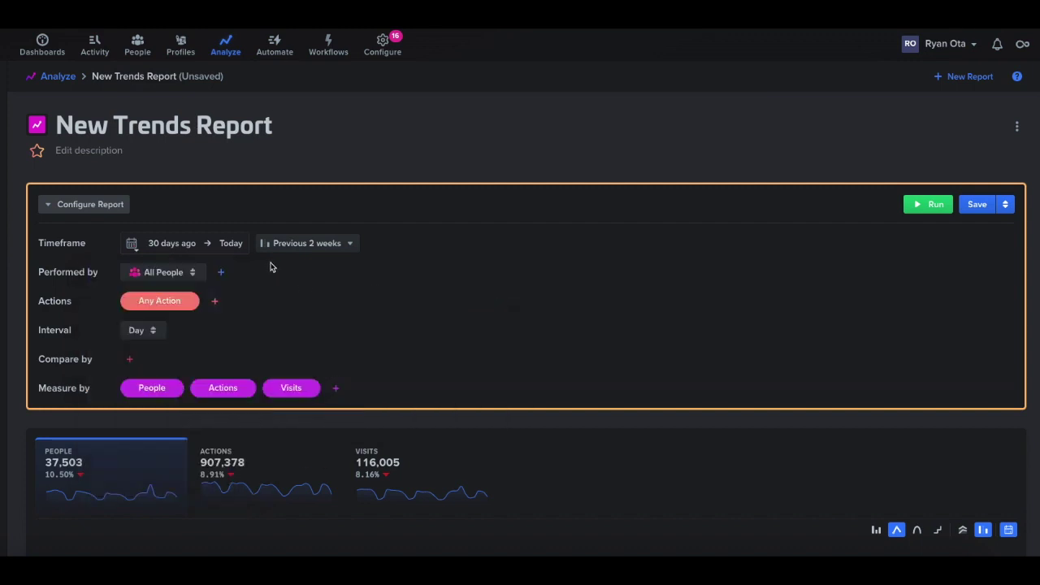
pyautogui.moveTo(79, 276)
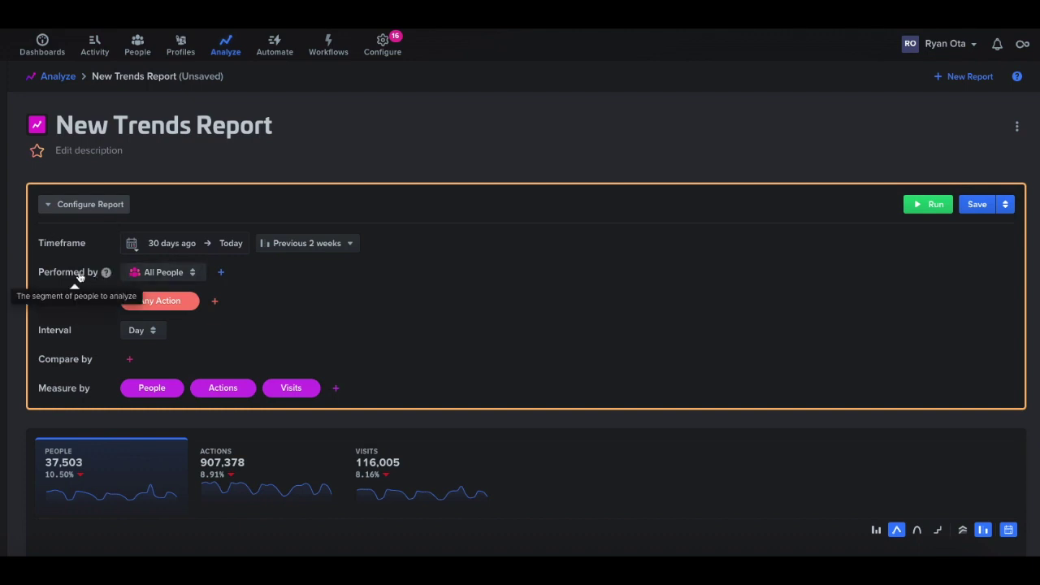
pyautogui.click(225, 270)
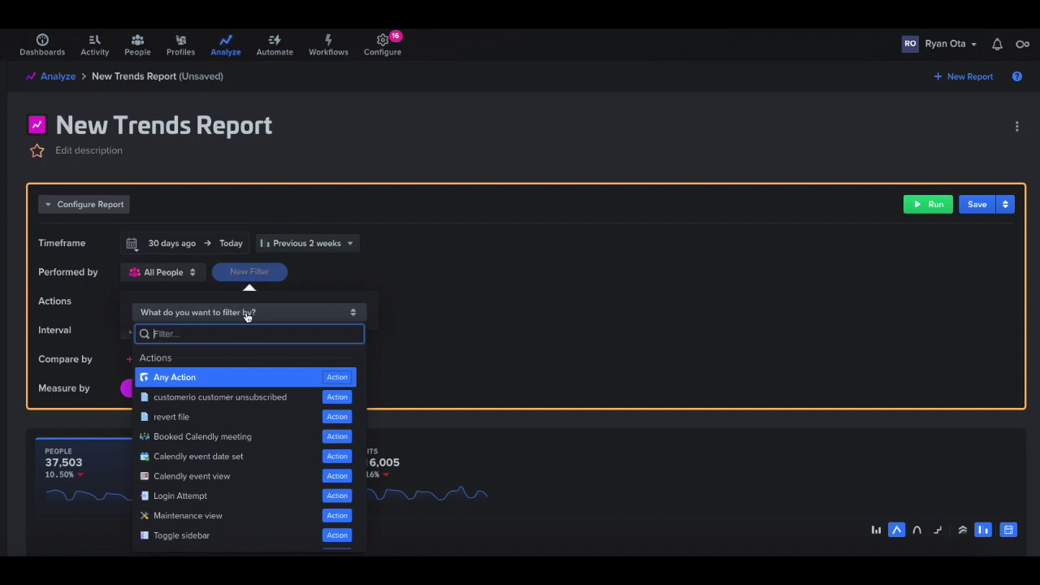
pyautogui.moveTo(213, 378)
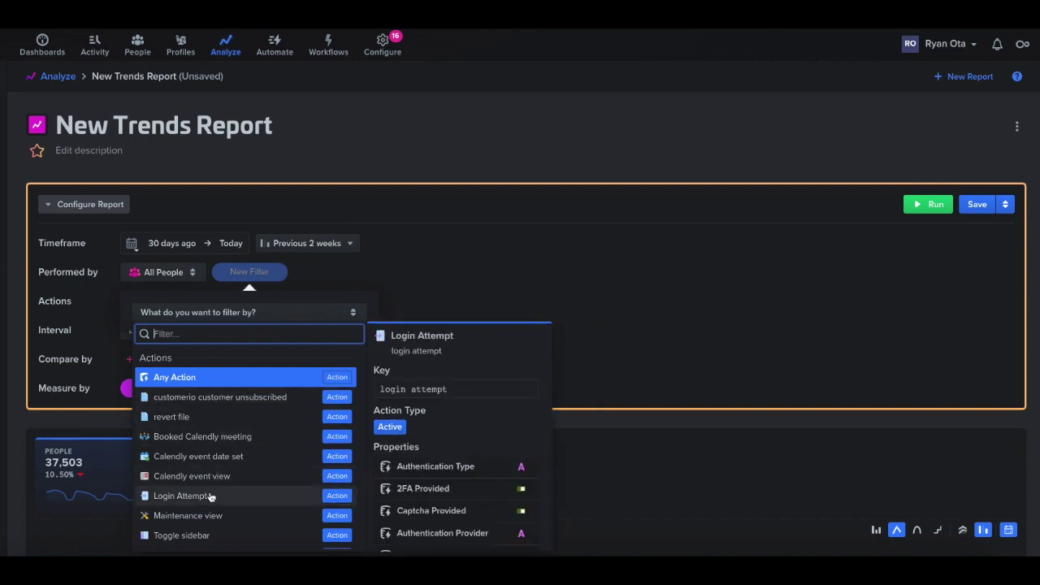
pyautogui.scroll(-1, 216, 492)
pyautogui.scroll(-1, 216, 490)
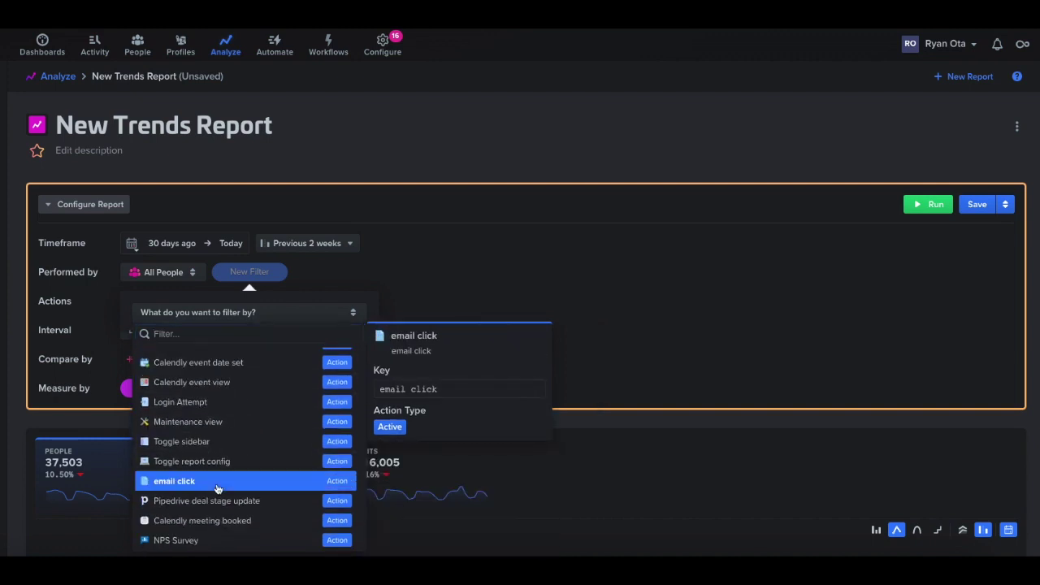
pyautogui.click(218, 489)
pyautogui.click(263, 471)
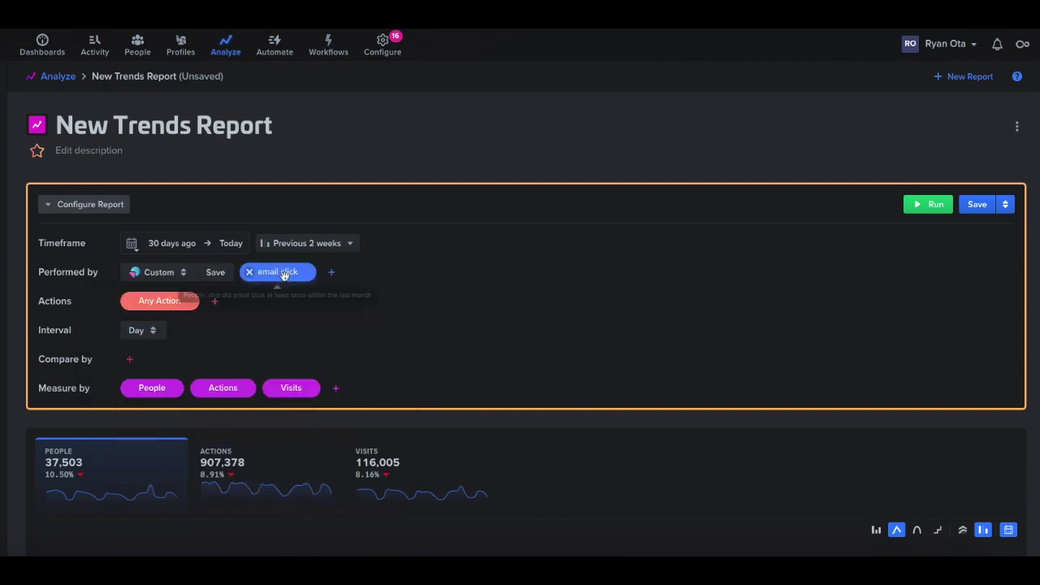
# Add a second people filter requiring the Toggle sidebar action.
pyautogui.click(330, 273)
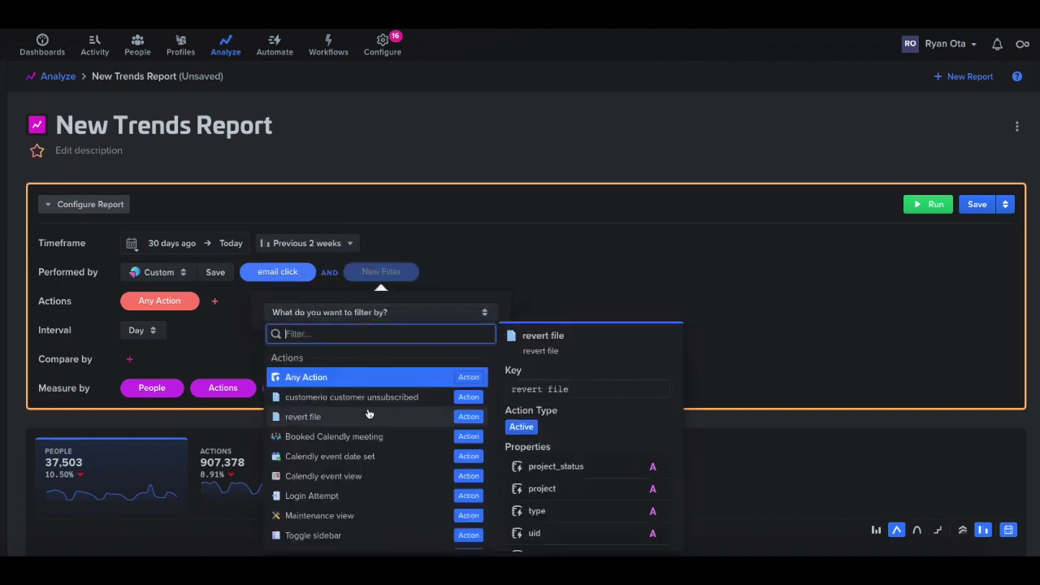
pyautogui.scroll(-1, 370, 419)
pyautogui.scroll(-3, 370, 420)
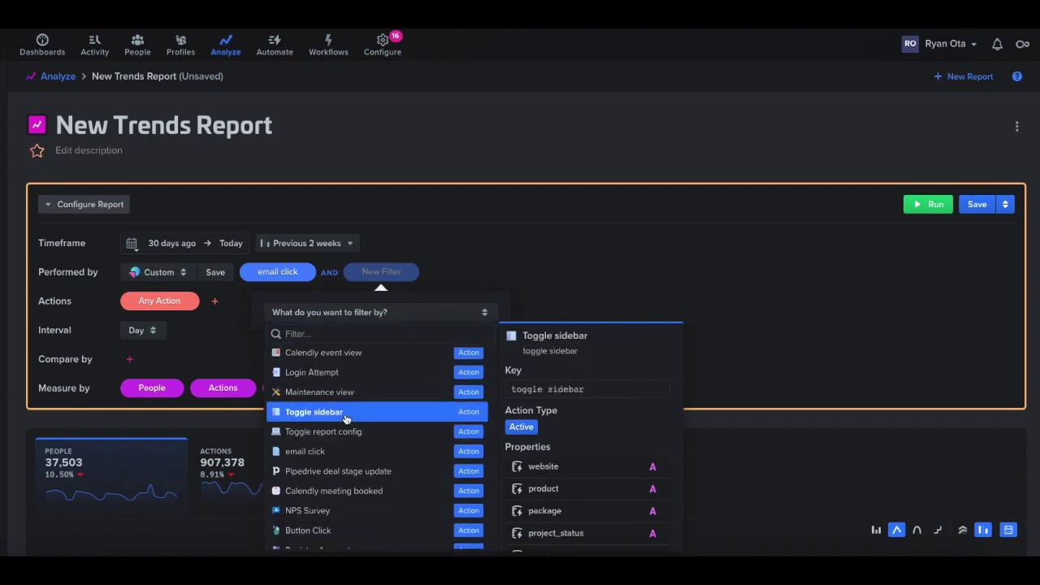
pyautogui.click(345, 418)
pyautogui.click(417, 474)
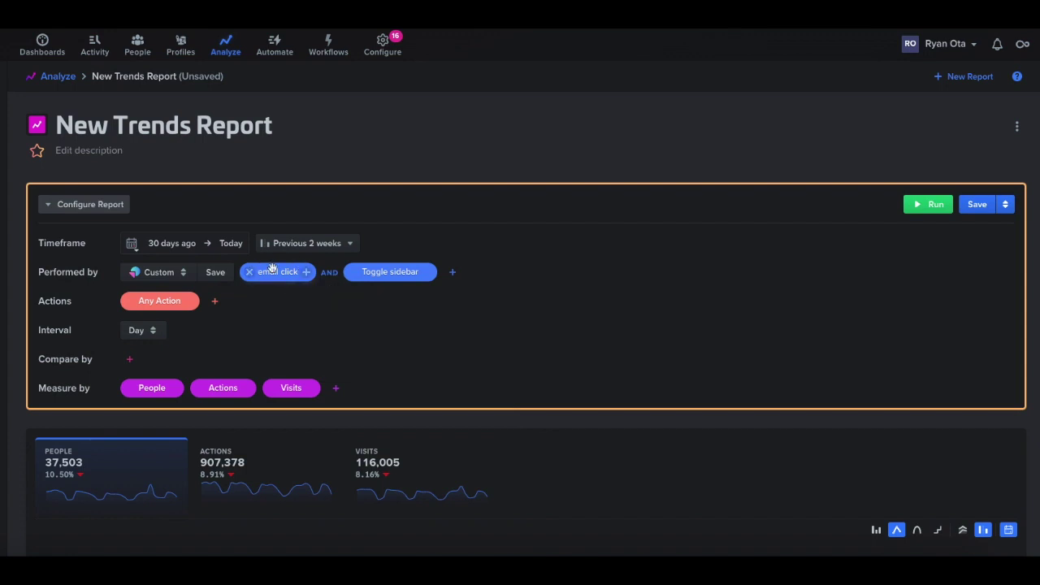
# Try OR matching and nest a customerio customer unsubscribed filter with Toggle sidebar.
pyautogui.click(330, 275)
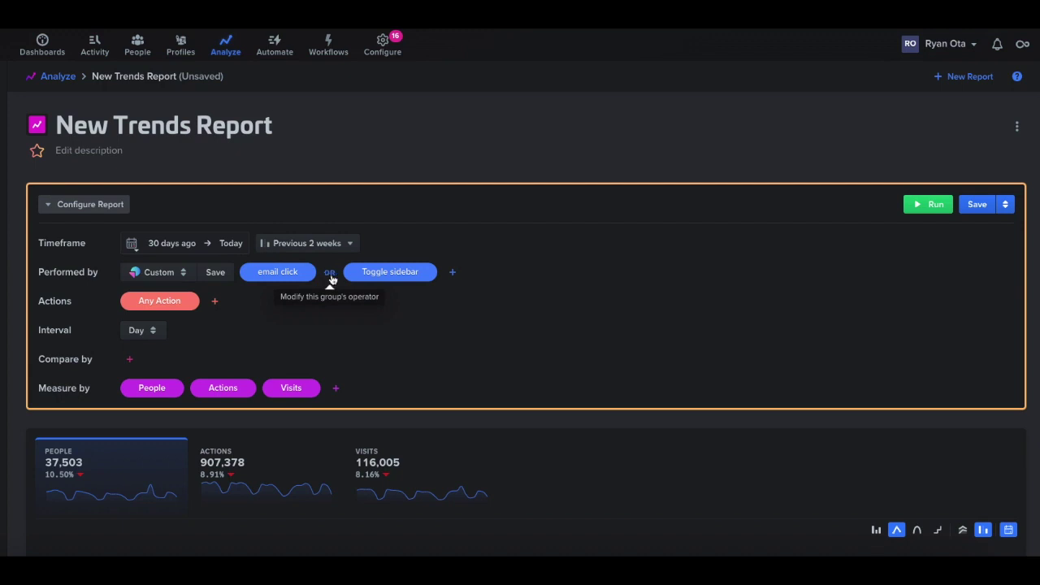
pyautogui.click(425, 274)
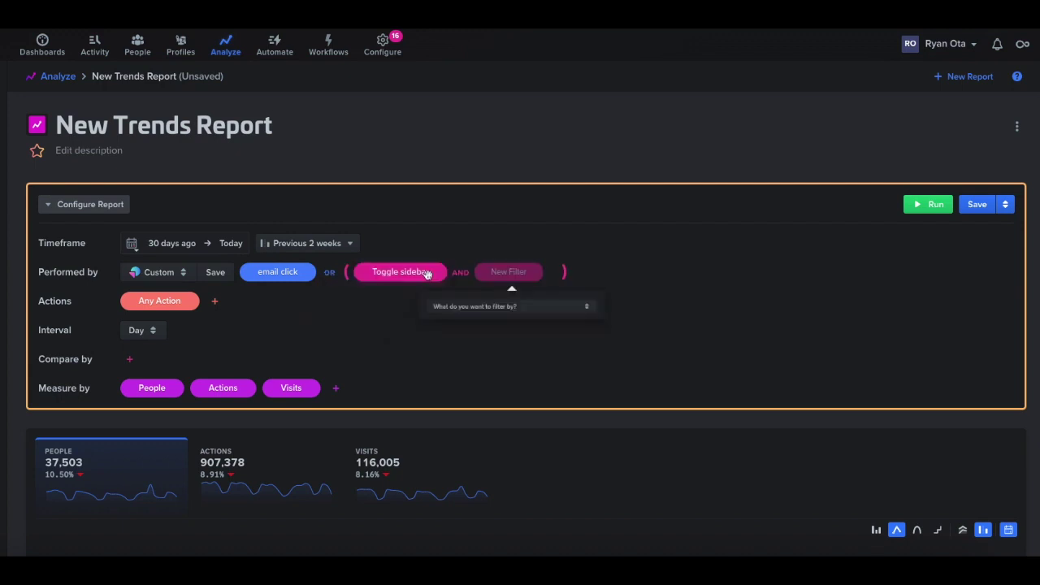
pyautogui.click(455, 396)
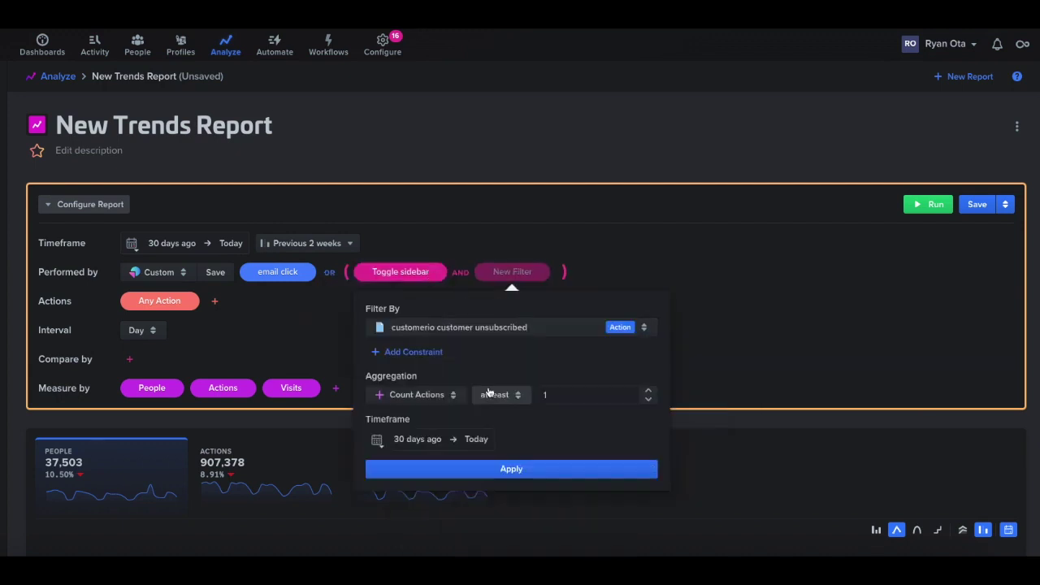
pyautogui.click(511, 468)
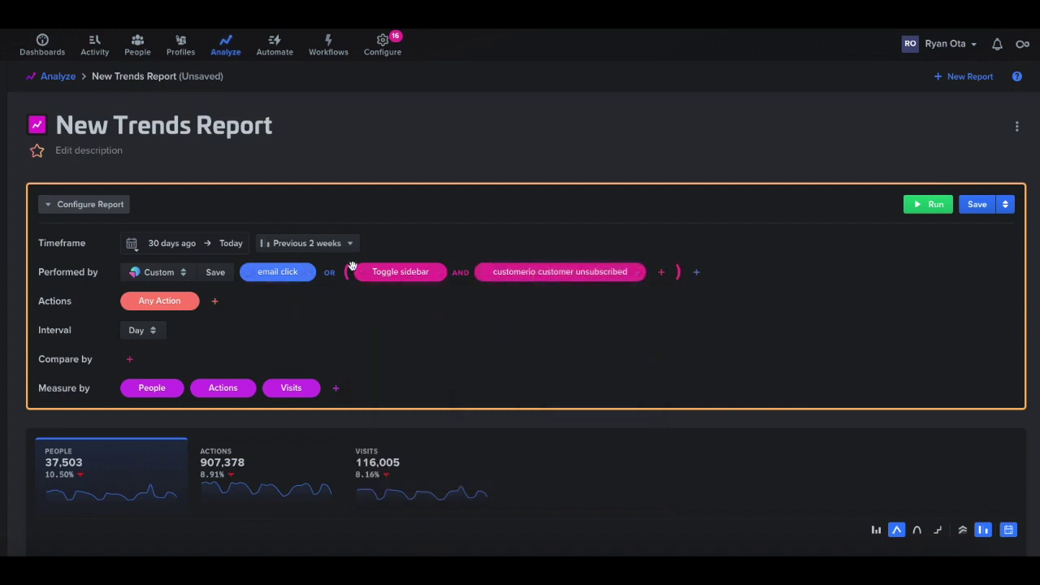
pyautogui.moveTo(363, 278)
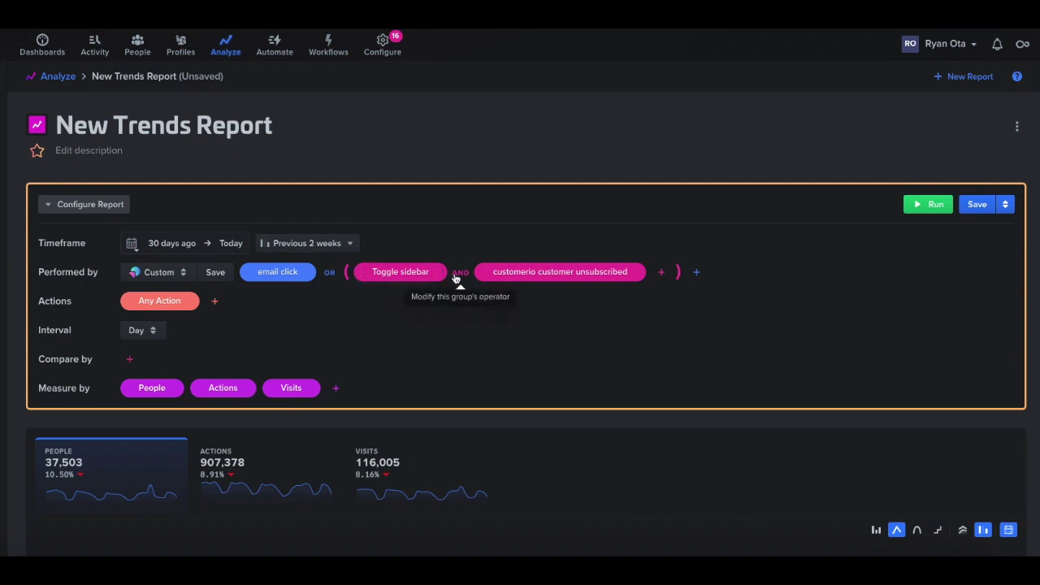
pyautogui.click(460, 273)
pyautogui.click(330, 272)
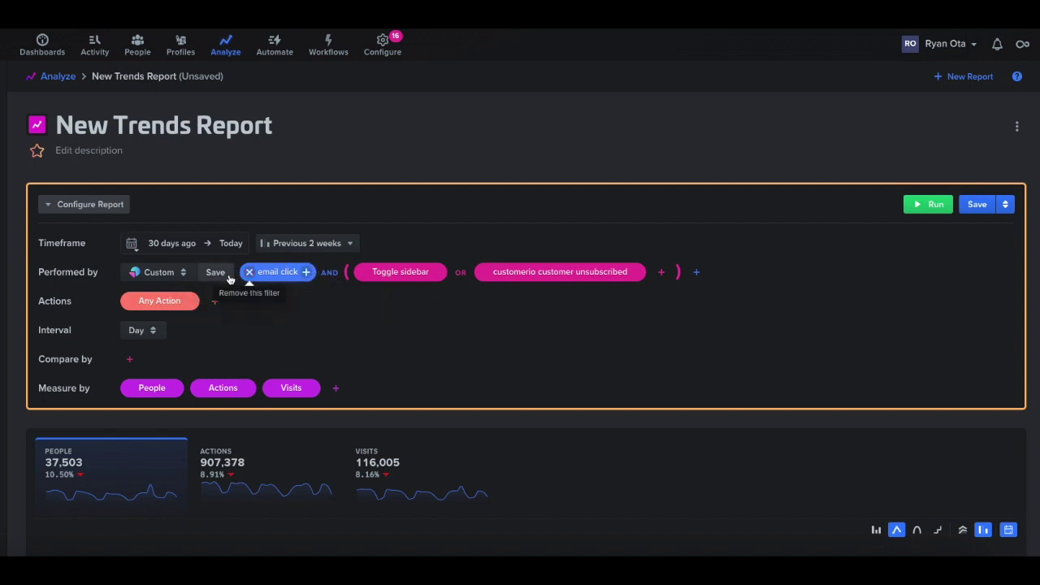
# Remove the email click, Toggle sidebar and remaining filters so All People is analysed.
pyautogui.click(184, 272)
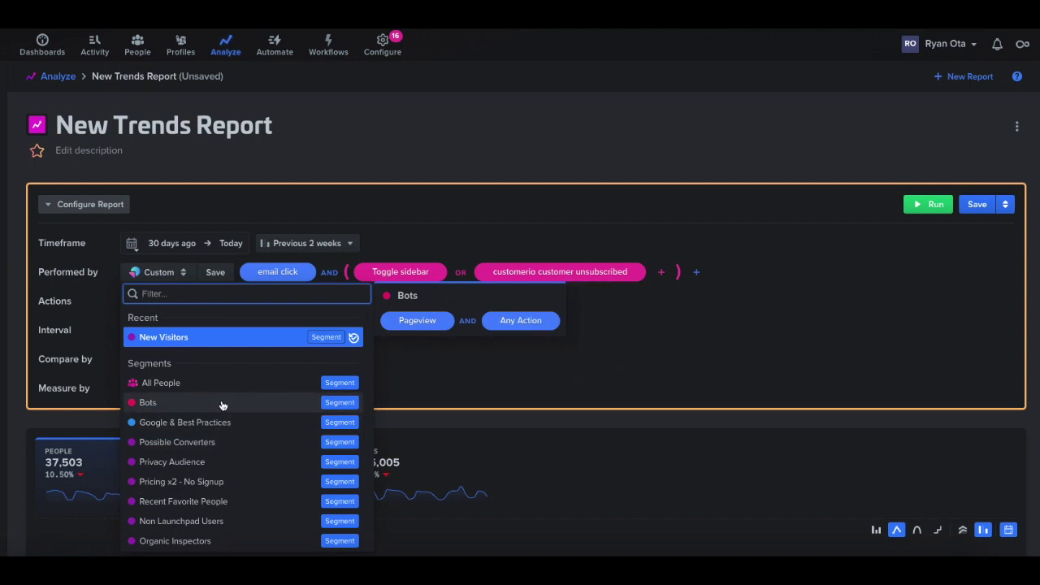
pyautogui.click(250, 273)
pyautogui.click(249, 274)
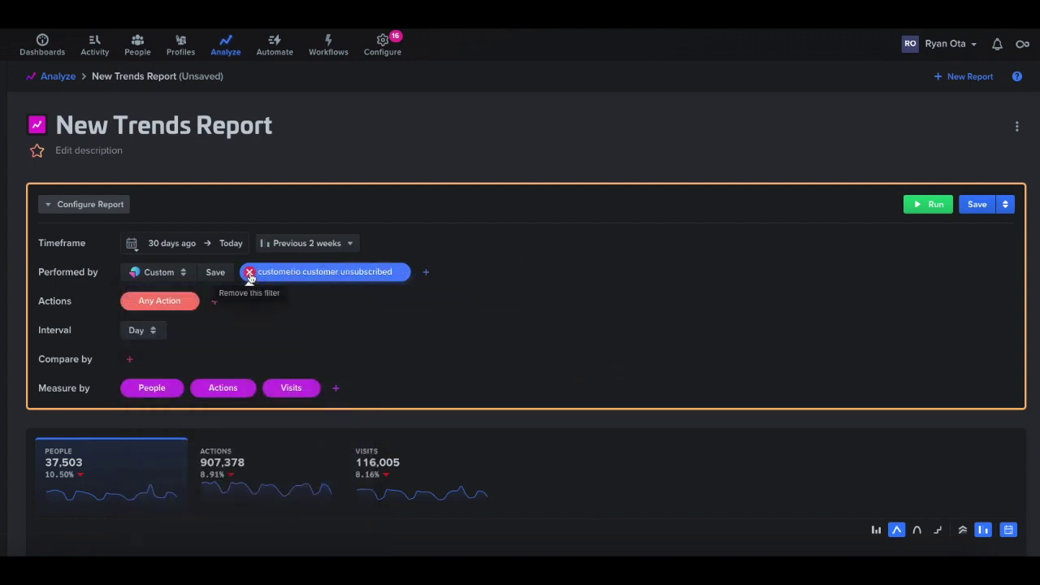
pyautogui.click(249, 274)
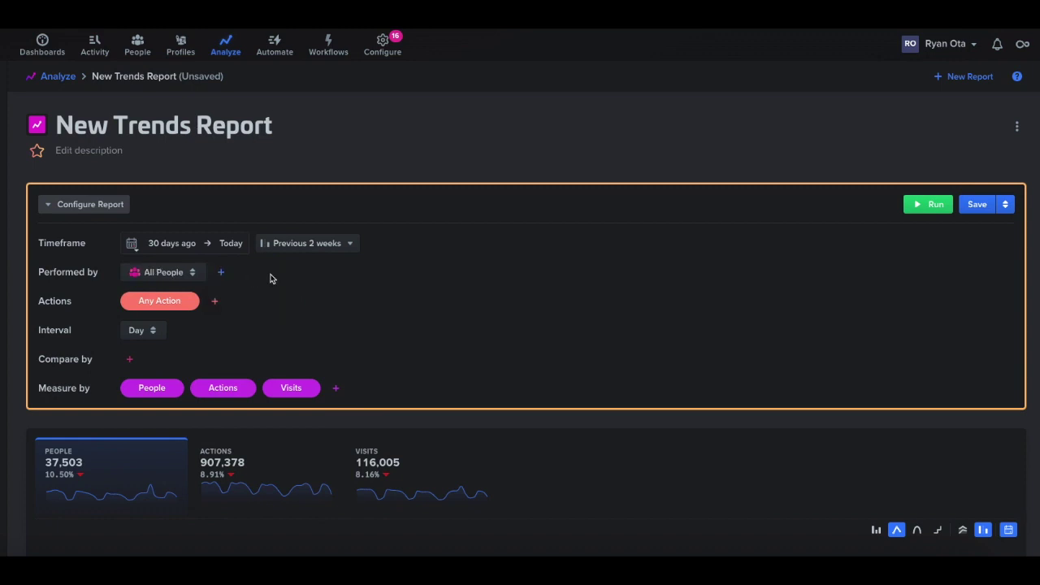
pyautogui.scroll(-1, 382, 264)
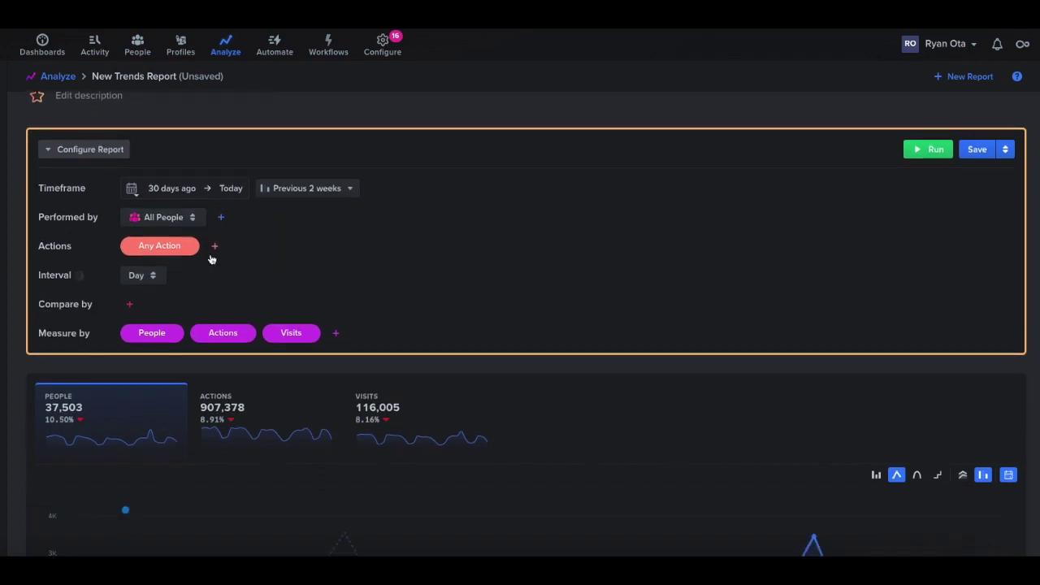
# Track Pageview as the report's action and rerun it: 22,949 people, 54,368 actions.
pyautogui.click(155, 245)
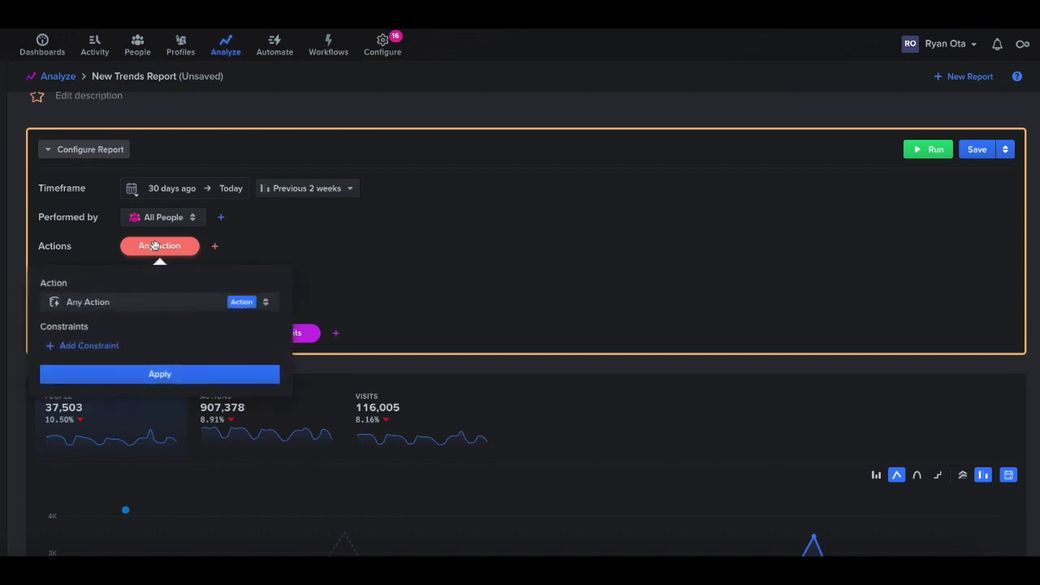
pyautogui.click(183, 300)
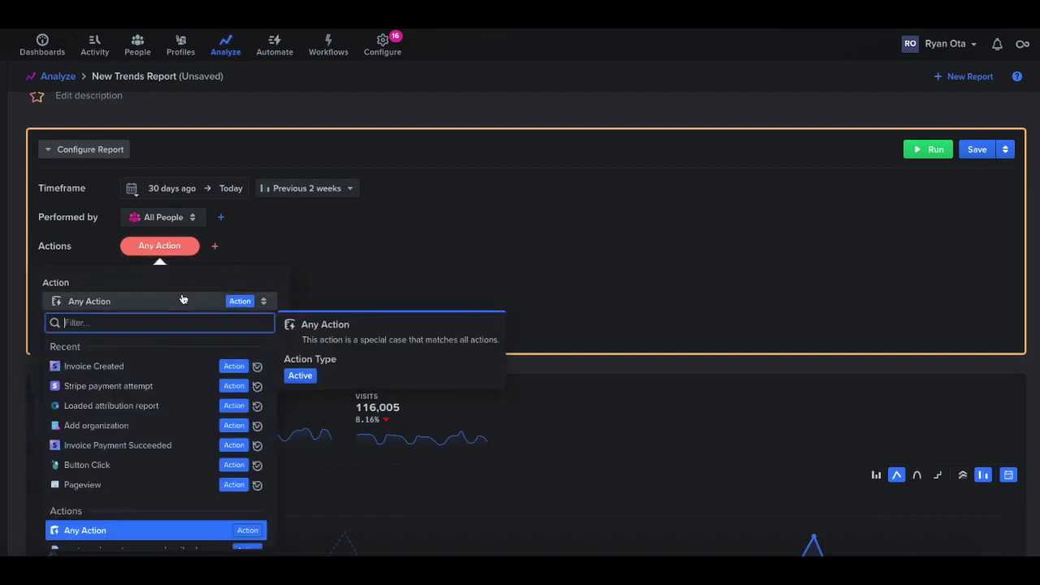
pyautogui.click(105, 487)
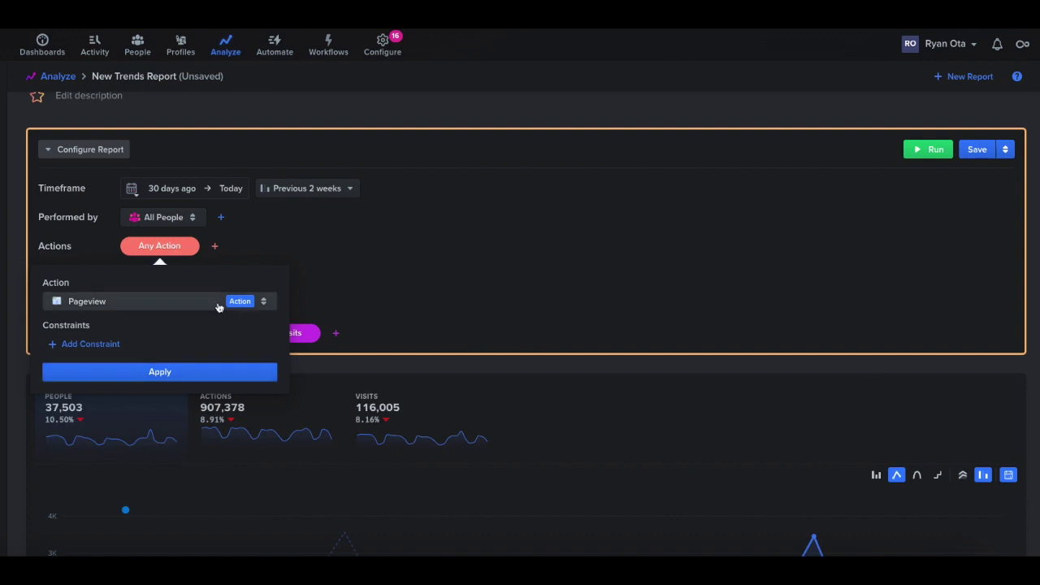
pyautogui.click(170, 371)
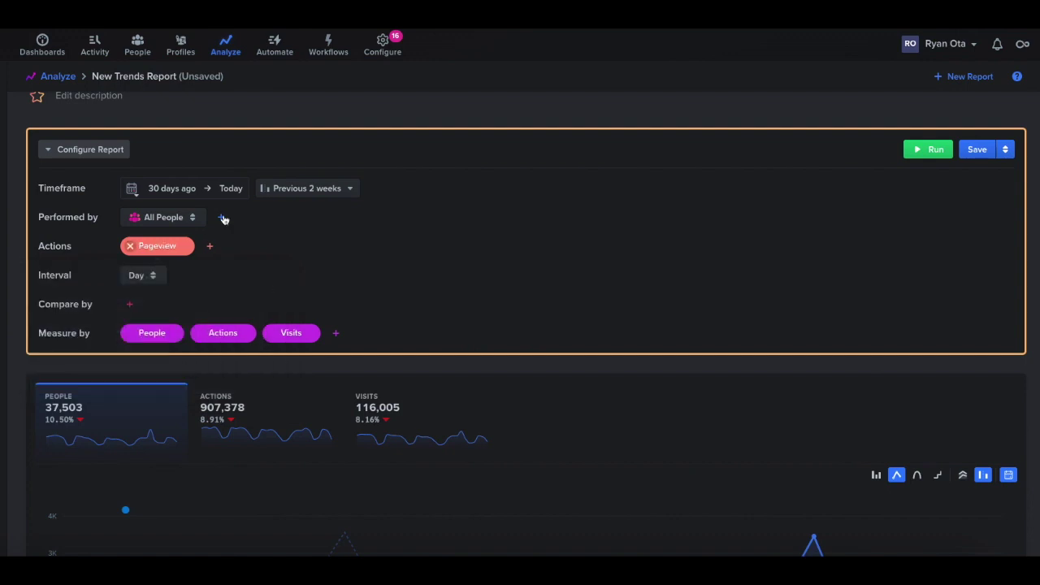
pyautogui.click(933, 151)
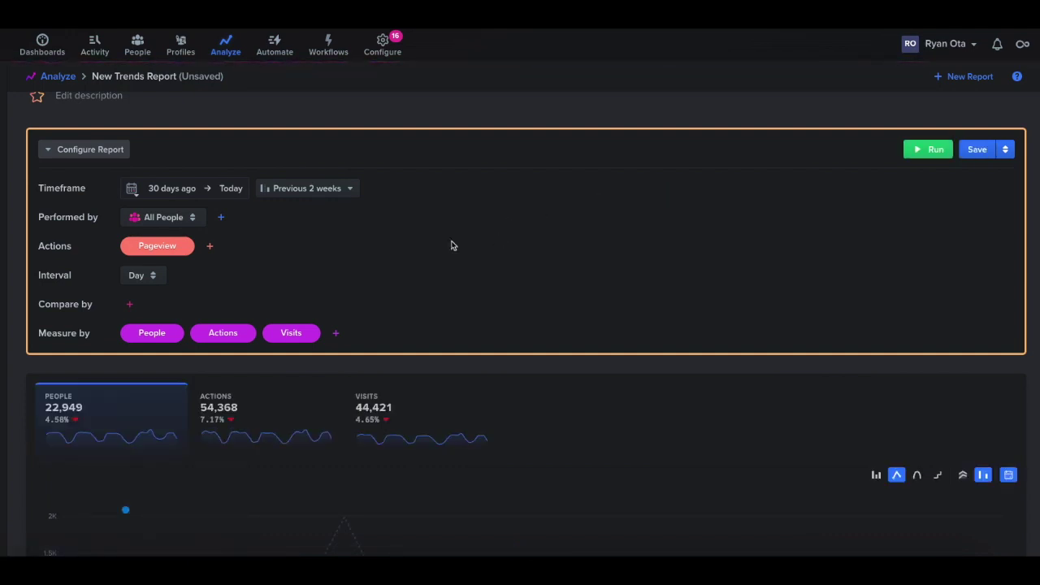
pyautogui.scroll(-1, 529, 295)
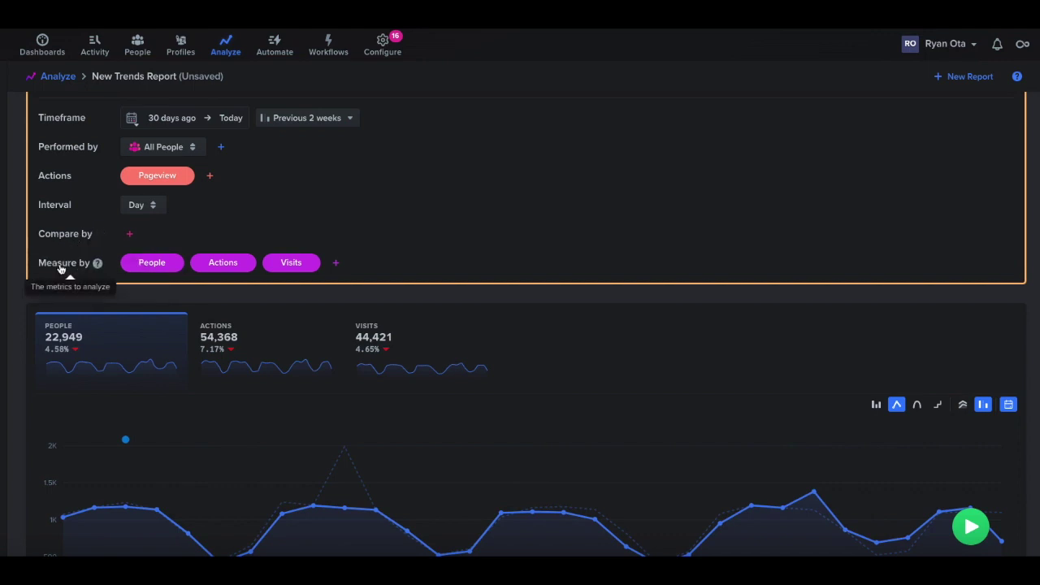
pyautogui.scroll(-1, 528, 234)
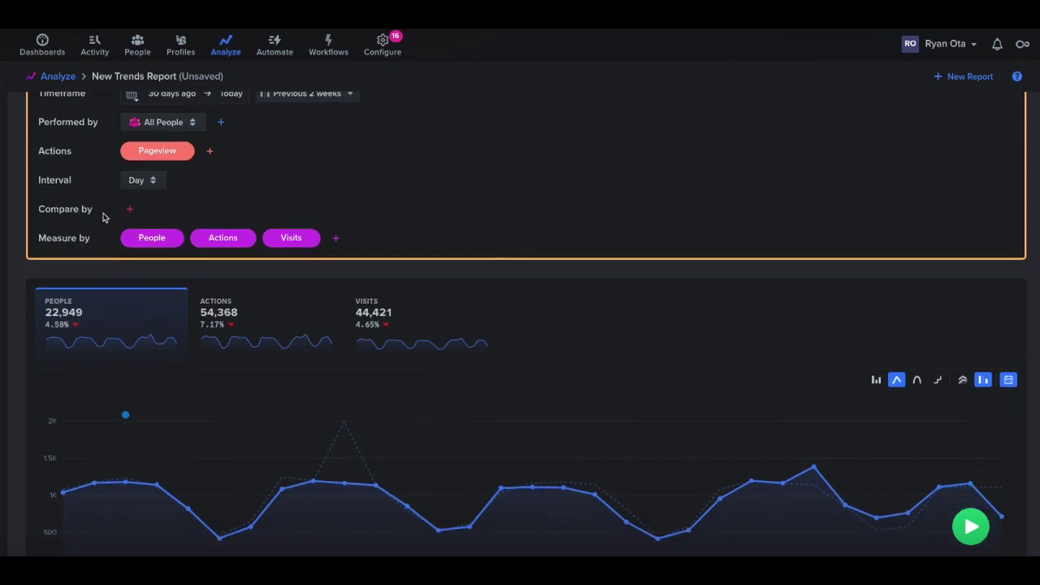
# Set the report's Compare by dimension to the Pageview Title property.
pyautogui.click(131, 208)
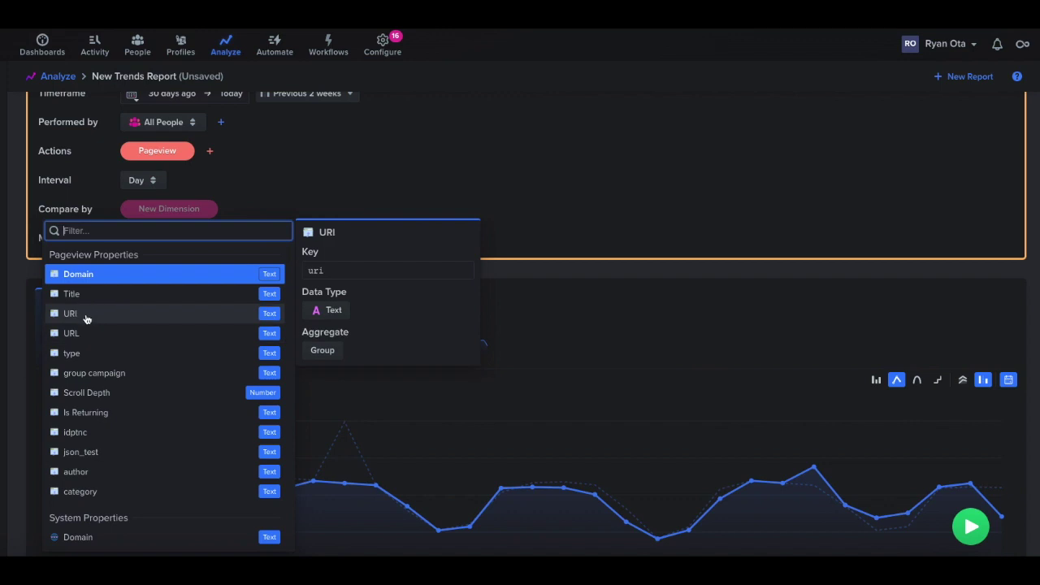
pyautogui.click(429, 134)
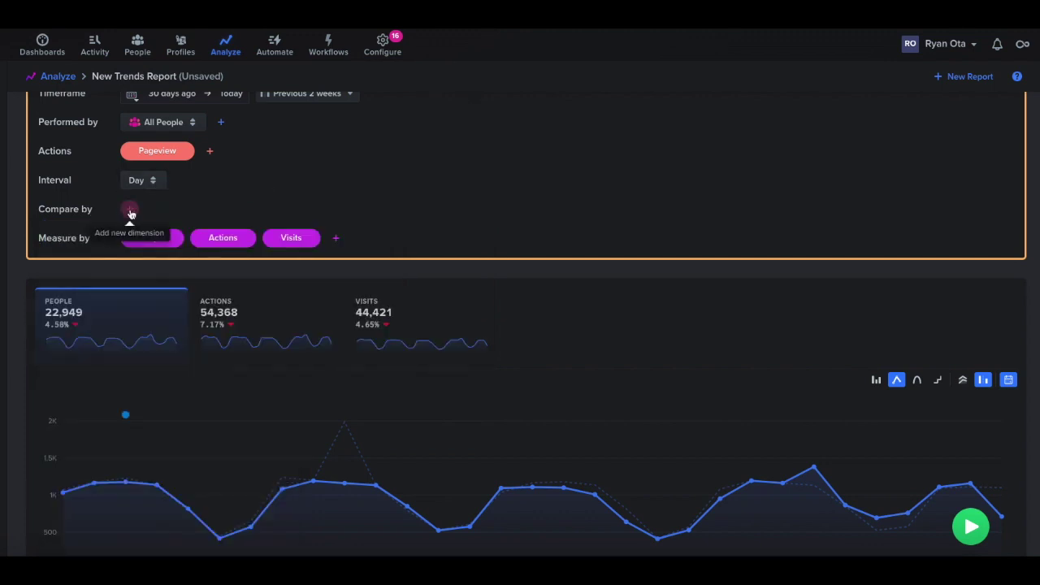
pyautogui.click(130, 211)
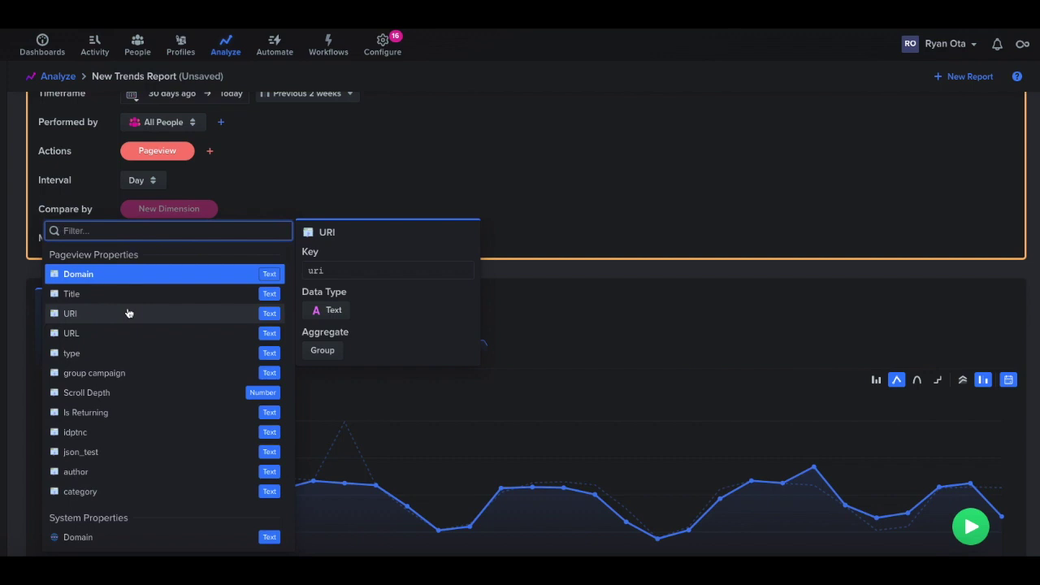
pyautogui.click(130, 295)
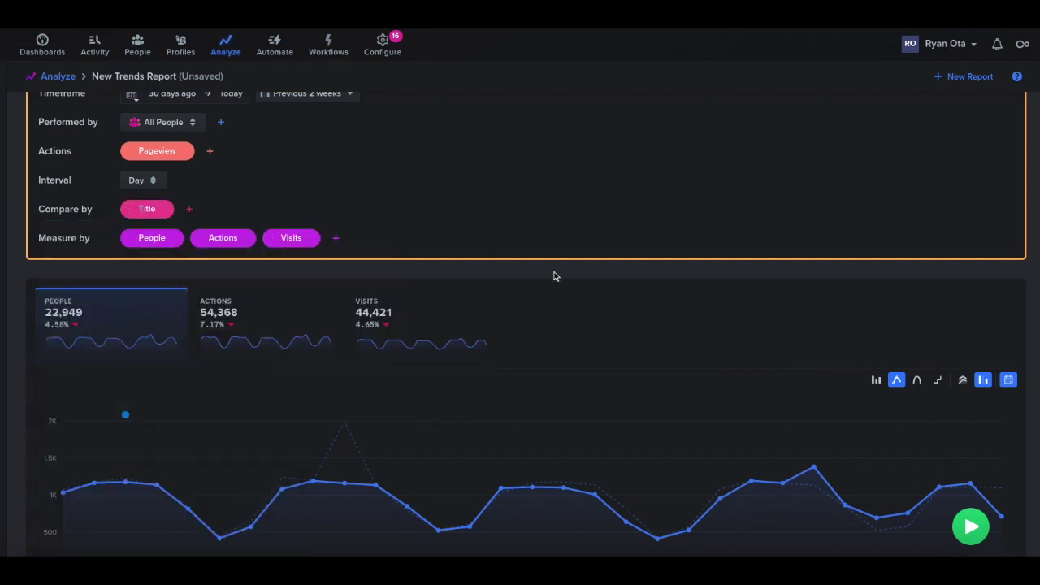
pyautogui.scroll(1, 910, 171)
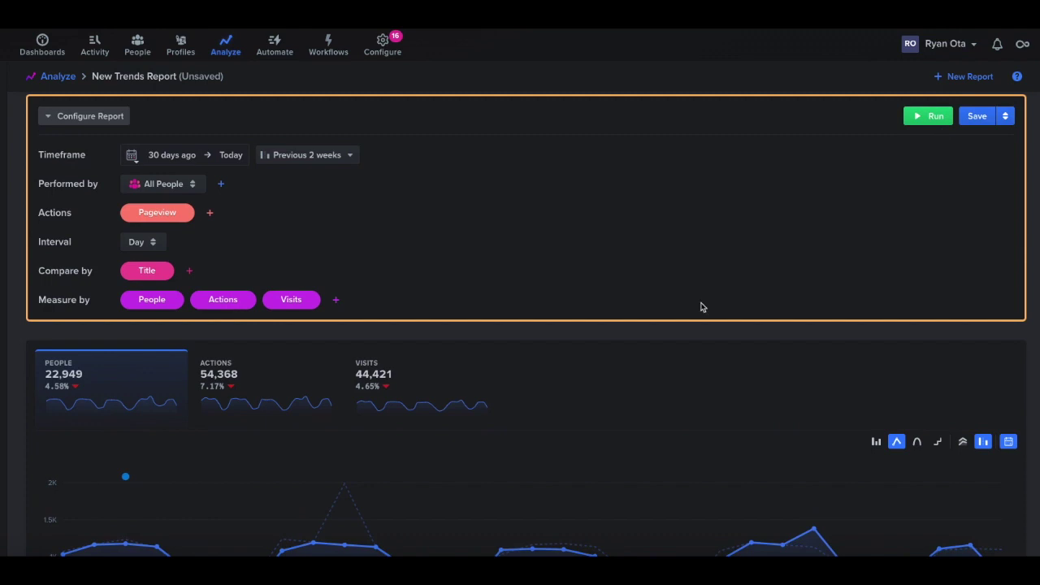
pyautogui.scroll(-5, 691, 302)
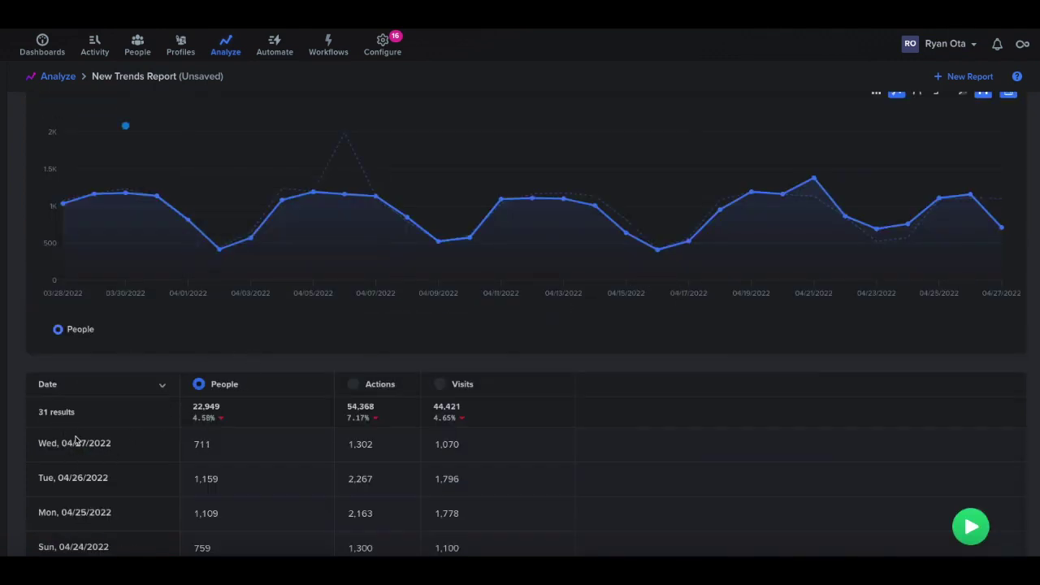
pyautogui.moveTo(238, 452)
pyautogui.scroll(1, 406, 355)
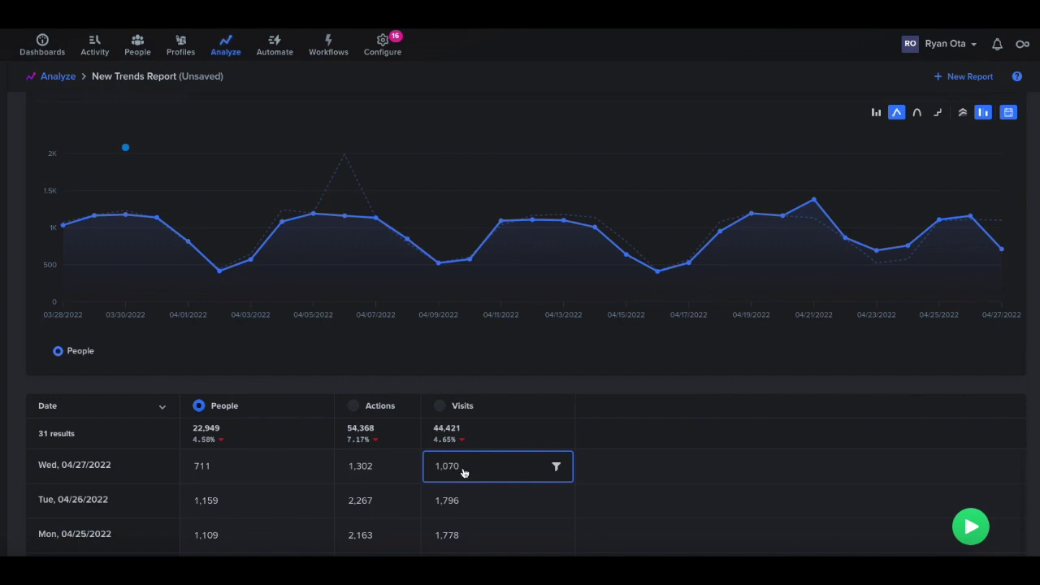
pyautogui.scroll(5, 455, 333)
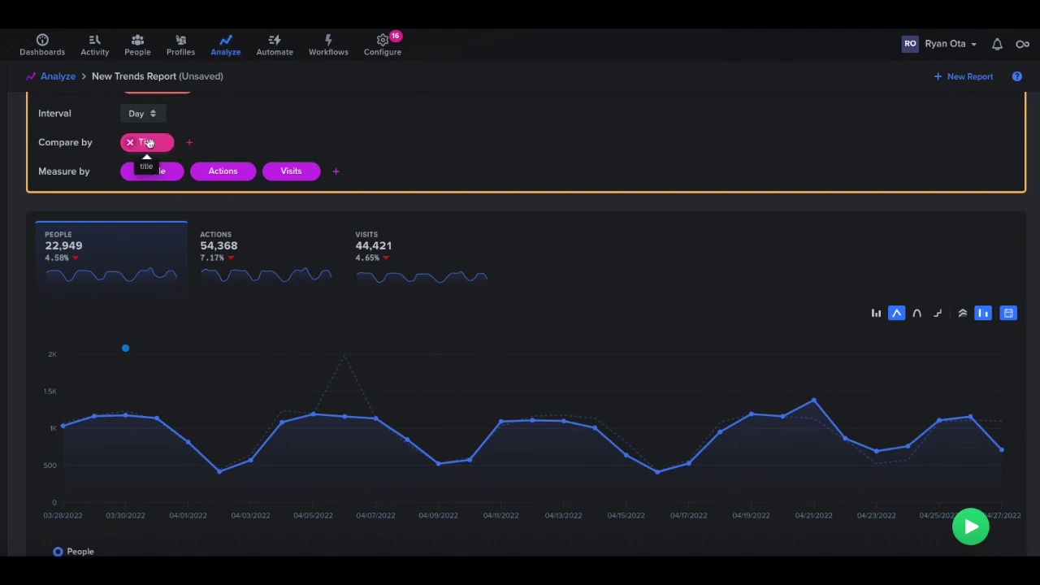
# Drag the results table's title column wider so full page titles show.
pyautogui.scroll(5, 603, 209)
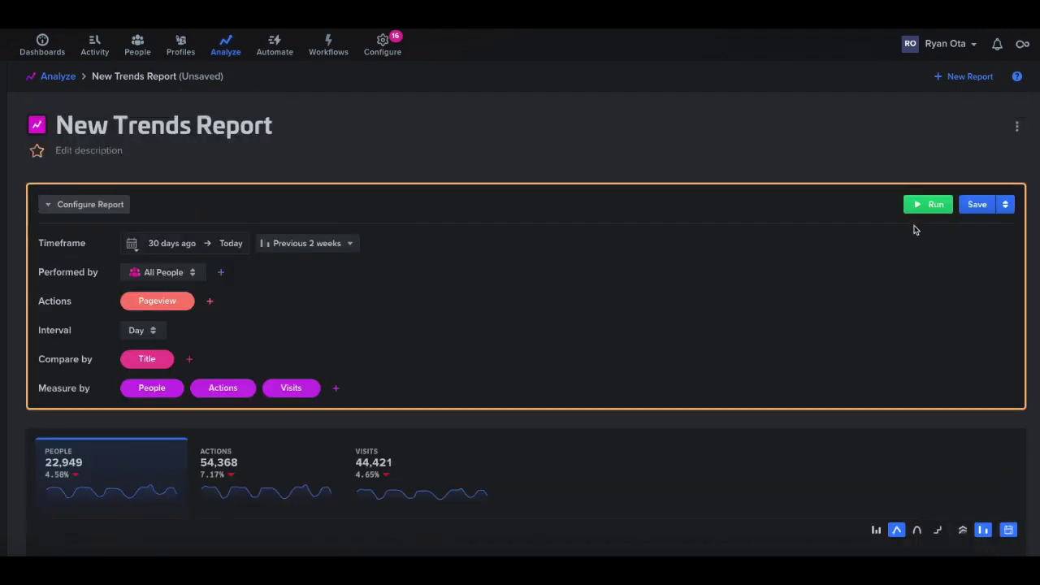
pyautogui.scroll(-8, 727, 317)
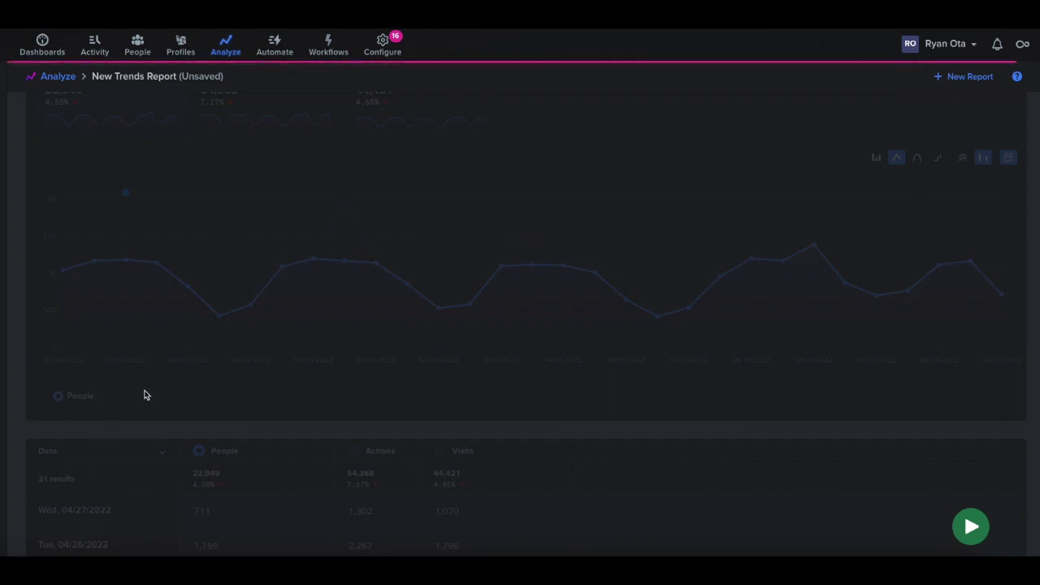
pyautogui.scroll(-2, 598, 265)
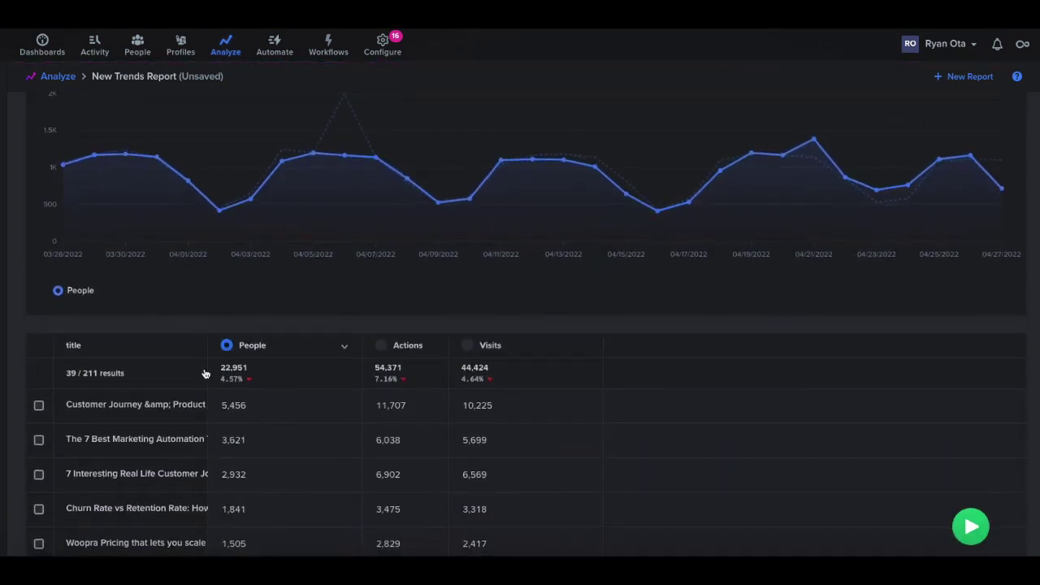
pyautogui.moveTo(291, 355); pyautogui.dragTo(360, 348)
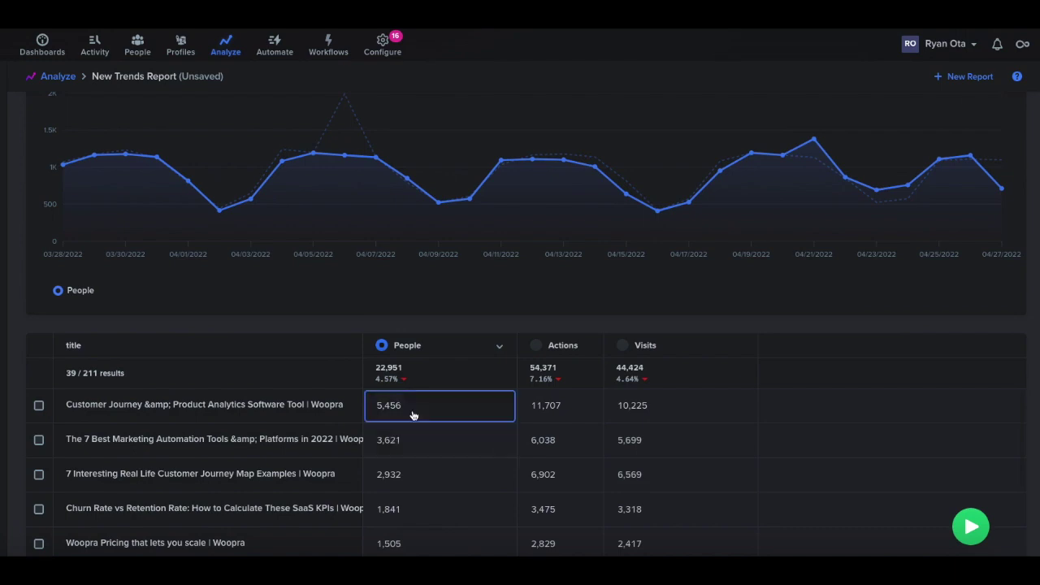
pyautogui.scroll(6, 487, 382)
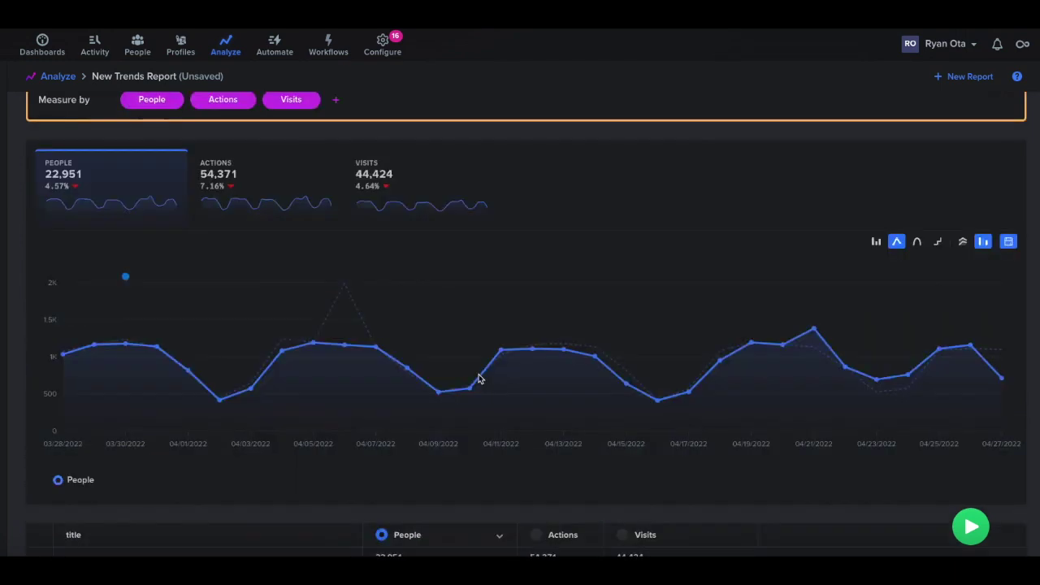
pyautogui.scroll(-2, 614, 372)
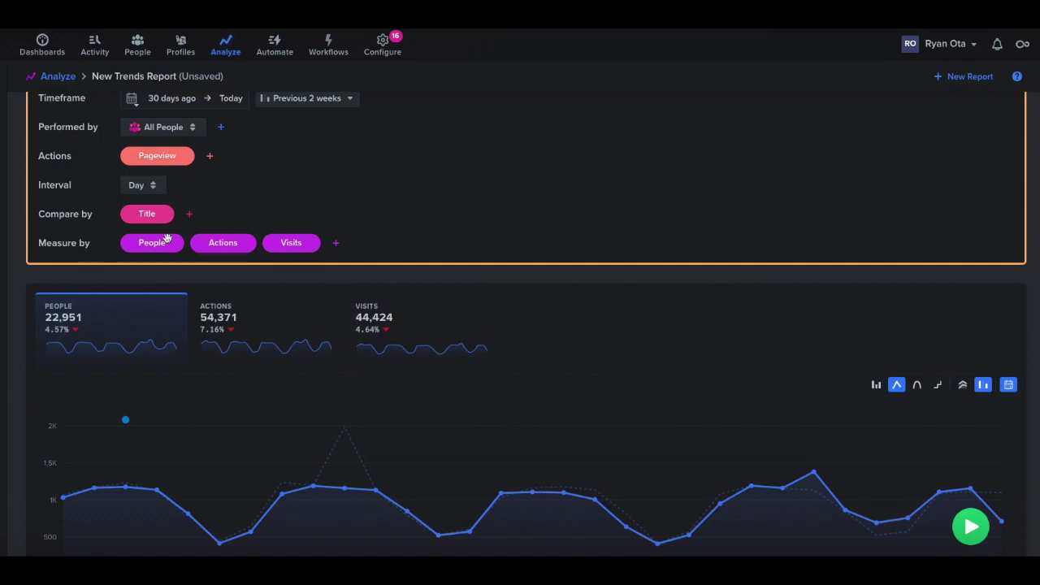
pyautogui.moveTo(98, 244)
pyautogui.moveTo(147, 250)
pyautogui.scroll(-3, 225, 314)
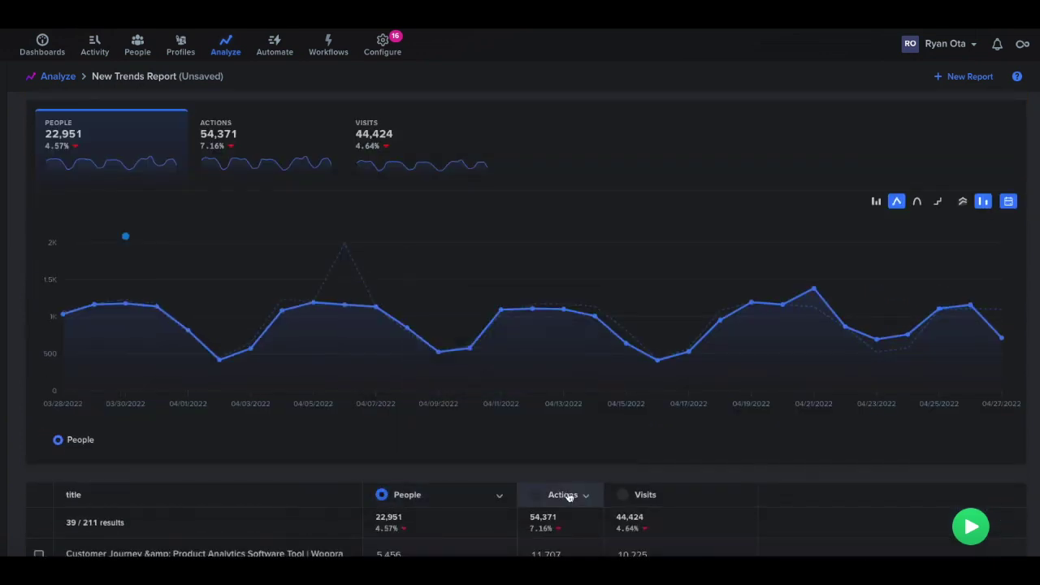
pyautogui.scroll(2, 520, 353)
pyautogui.scroll(2, 279, 255)
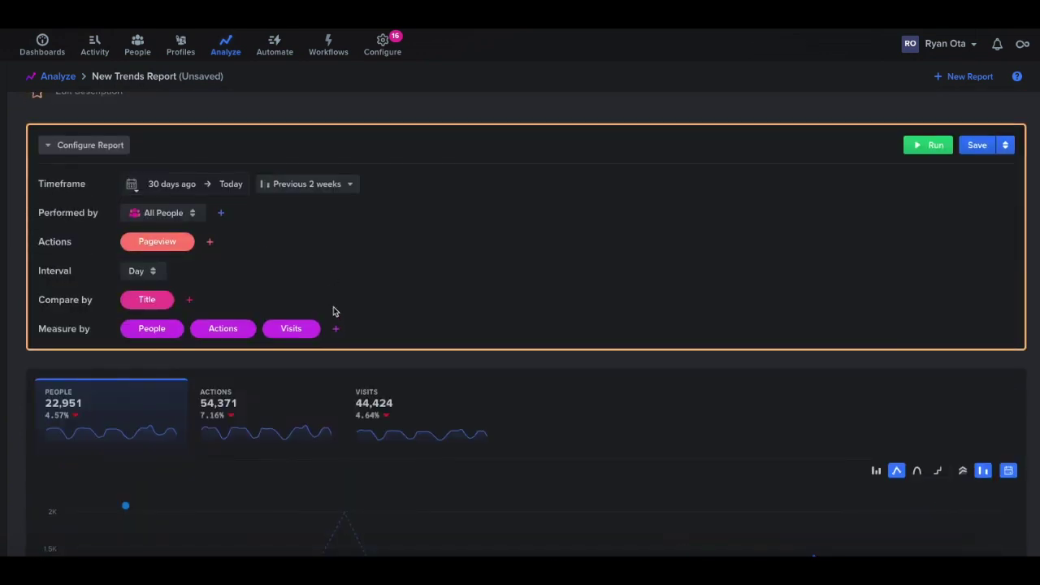
pyautogui.click(336, 329)
pyautogui.scroll(-1, 414, 274)
pyautogui.scroll(-1, 415, 274)
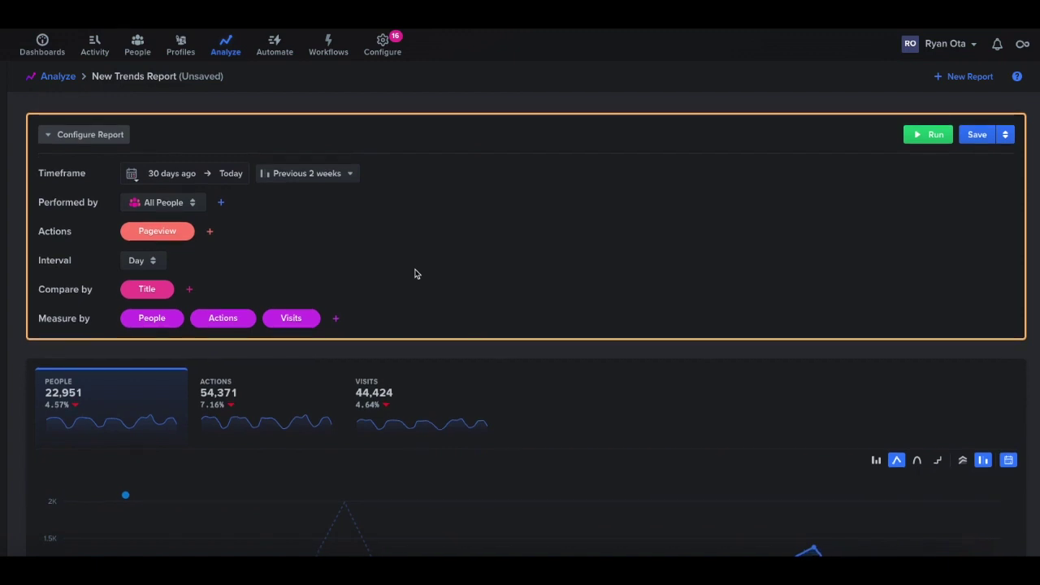
pyautogui.click(130, 290)
# Constrain the Pageview action to URLs containing 'pricing'.
pyautogui.click(128, 289)
pyautogui.click(325, 267)
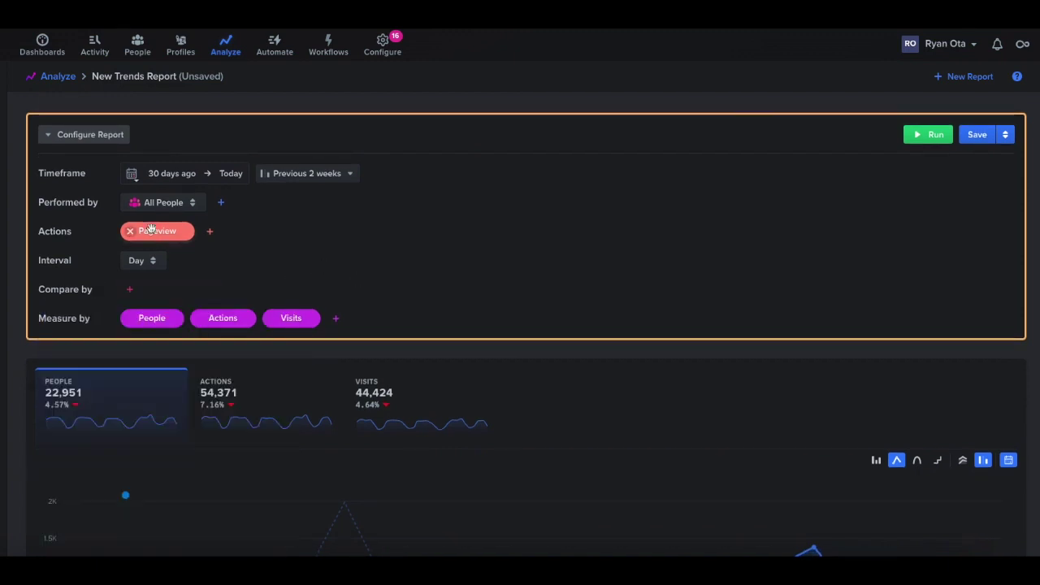
pyautogui.click(138, 233)
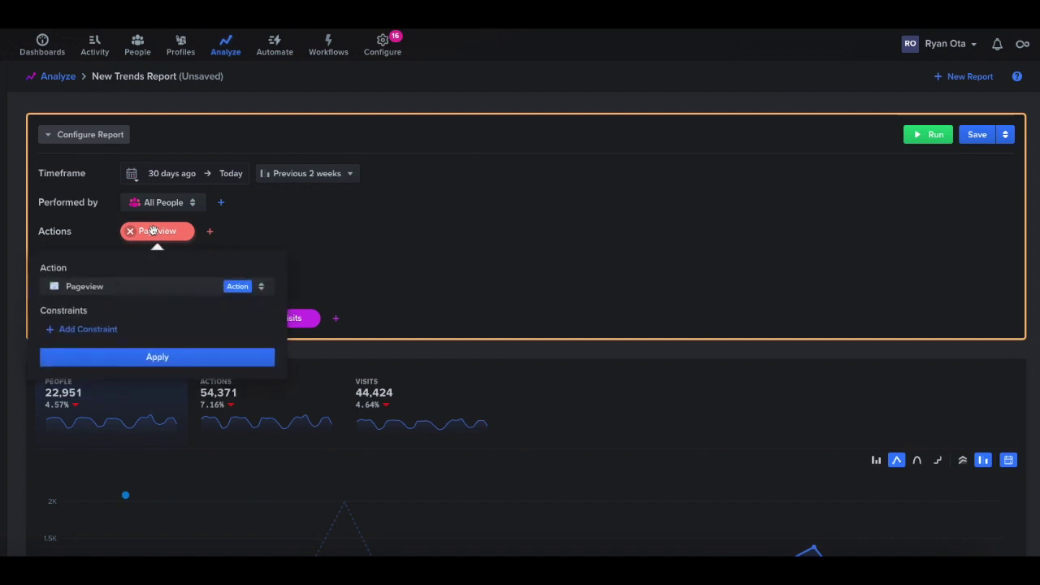
pyautogui.click(97, 333)
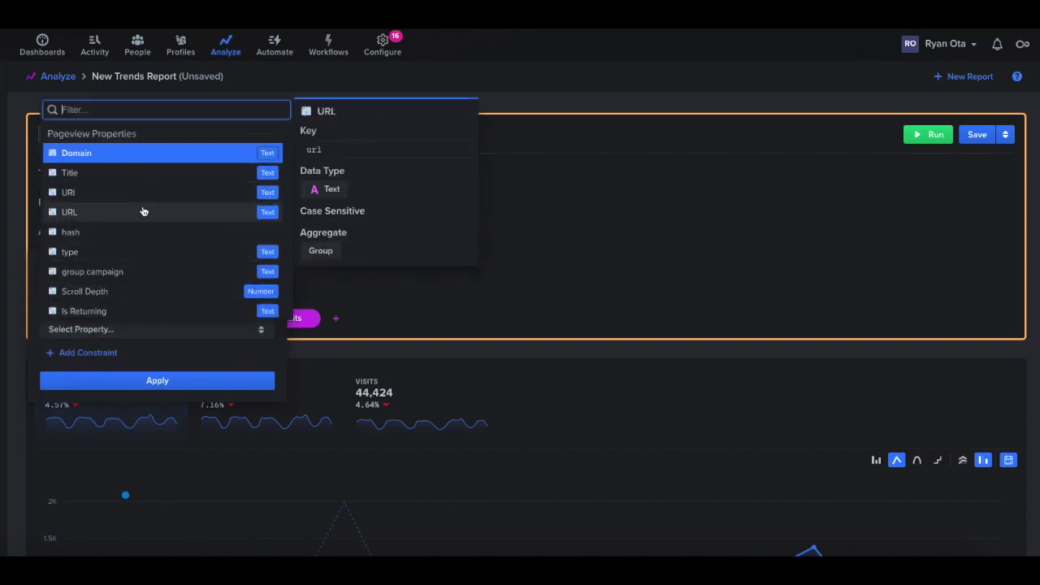
pyautogui.click(144, 211)
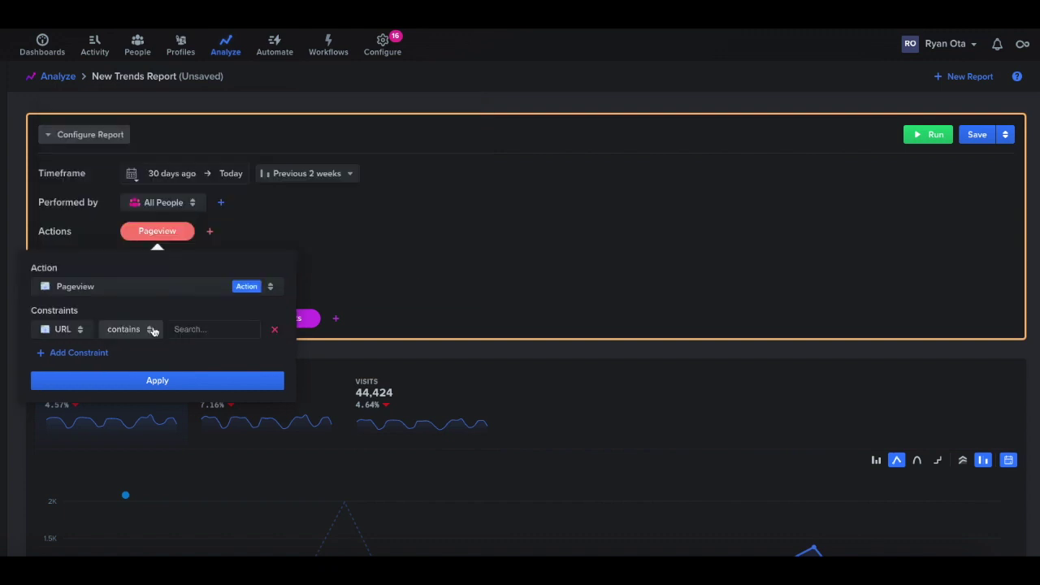
pyautogui.click(185, 326)
pyautogui.write('pricing')
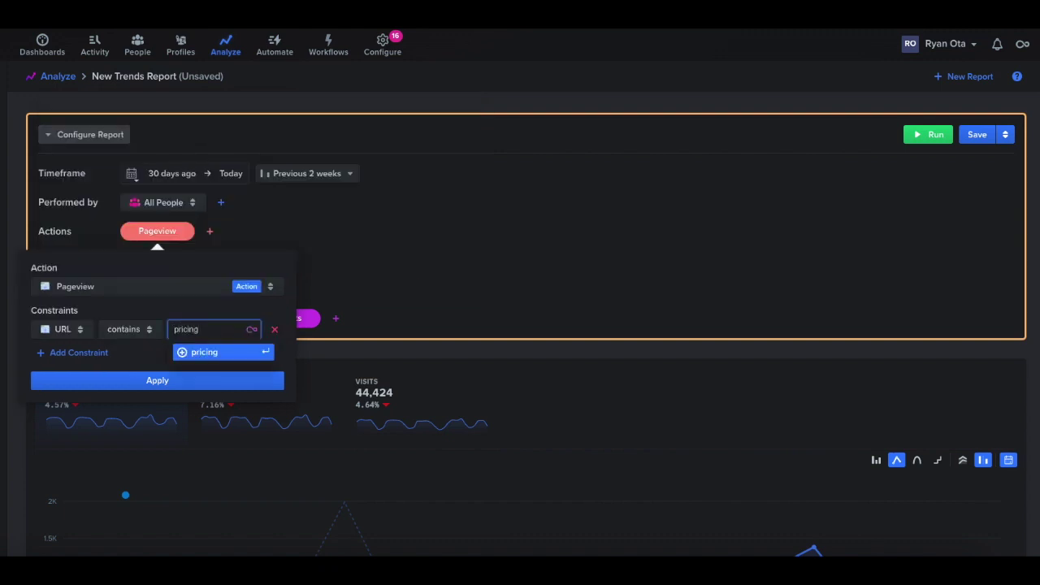
pyautogui.press('Return')
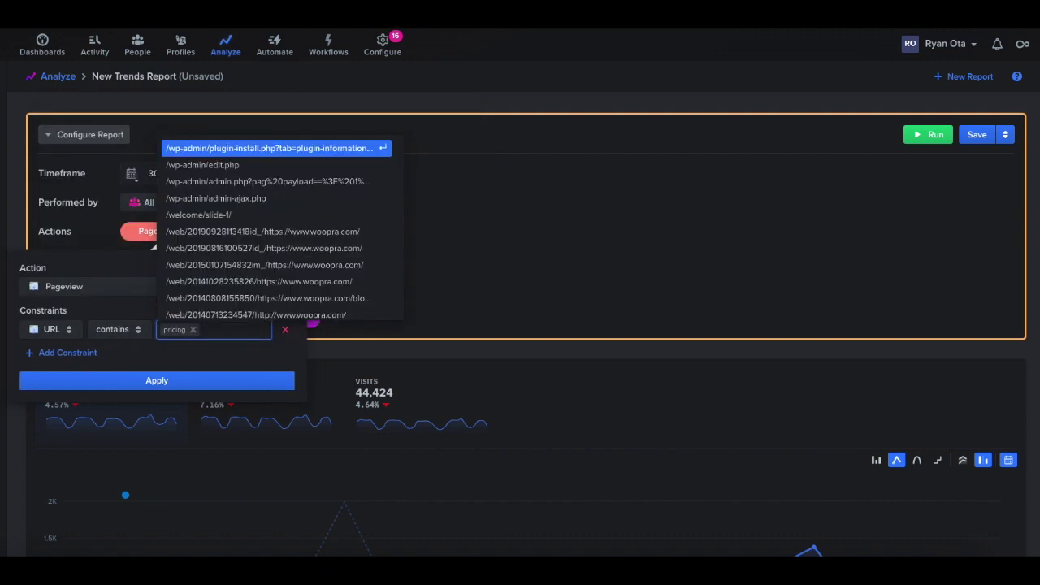
# Browse the Pageview constraint property list, then close it without adding another constraint.
pyautogui.click(89, 357)
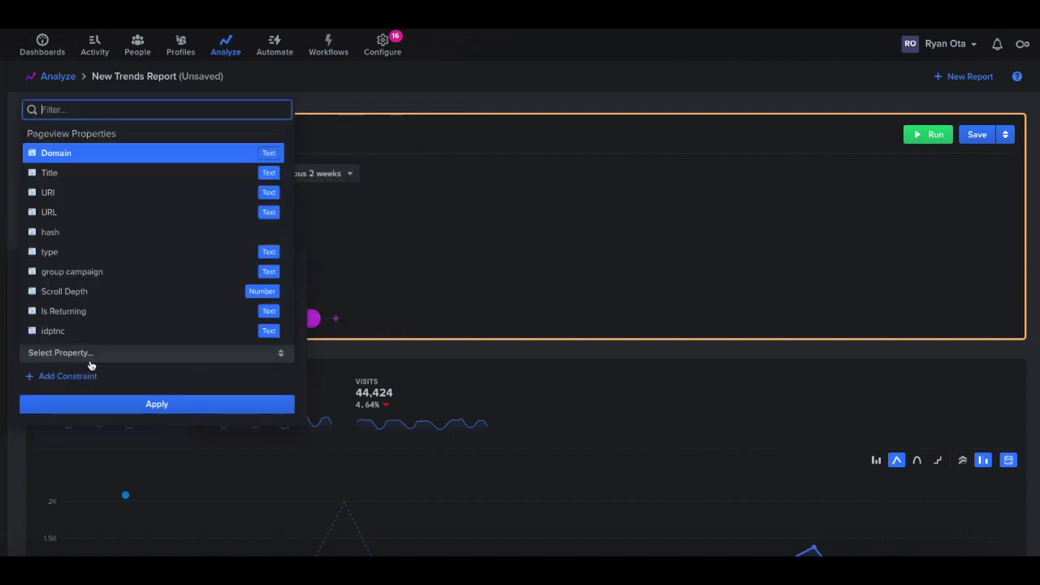
pyautogui.scroll(-5, 182, 216)
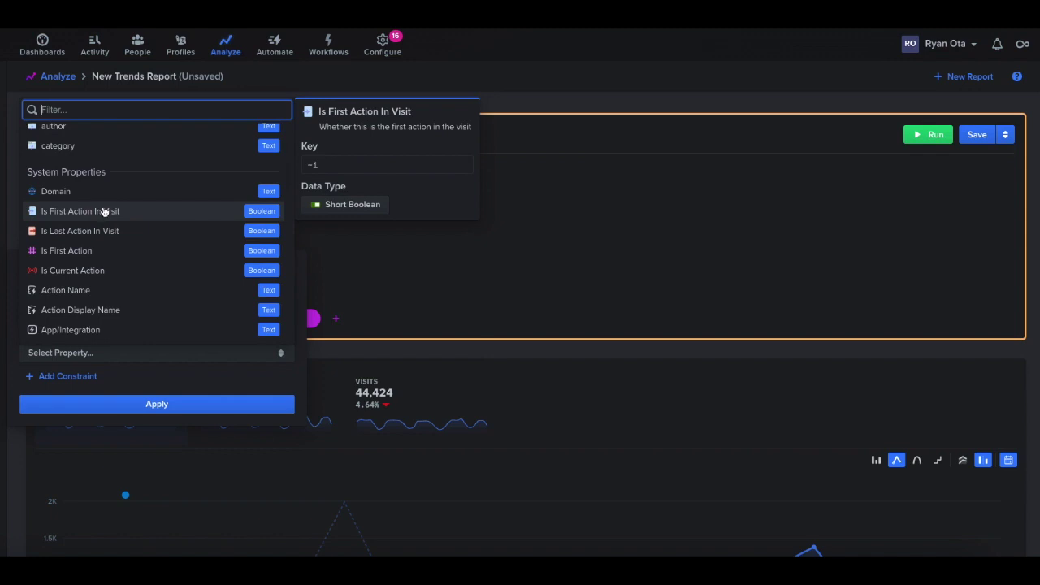
pyautogui.scroll(-3, 122, 269)
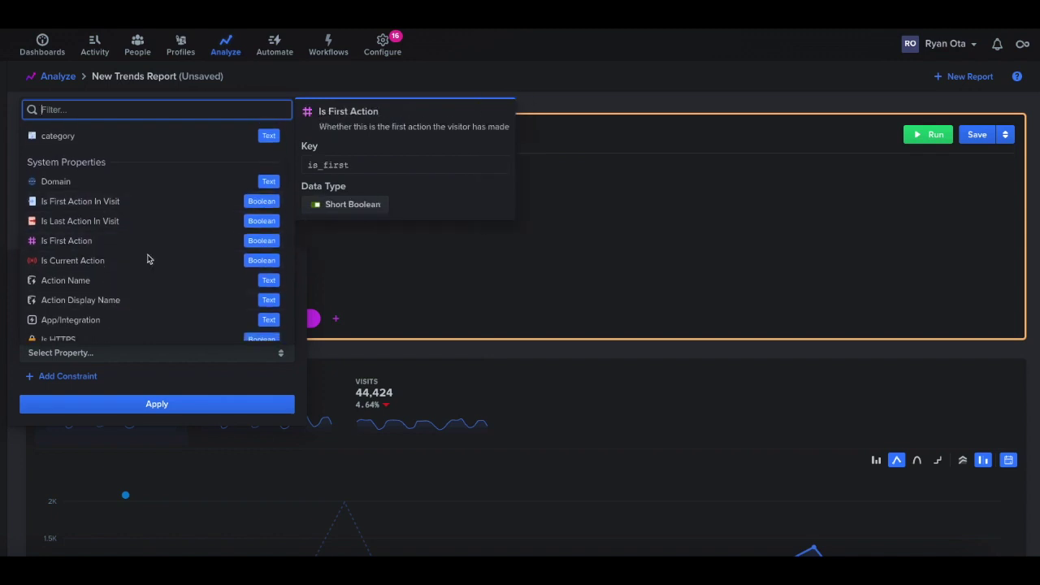
pyautogui.scroll(-5, 148, 264)
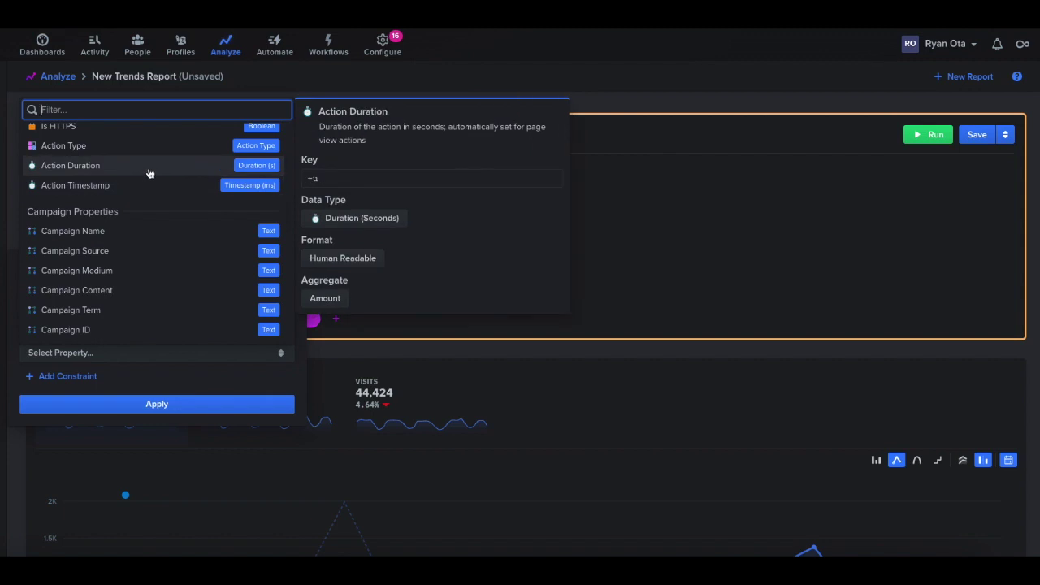
pyautogui.scroll(-1, 154, 219)
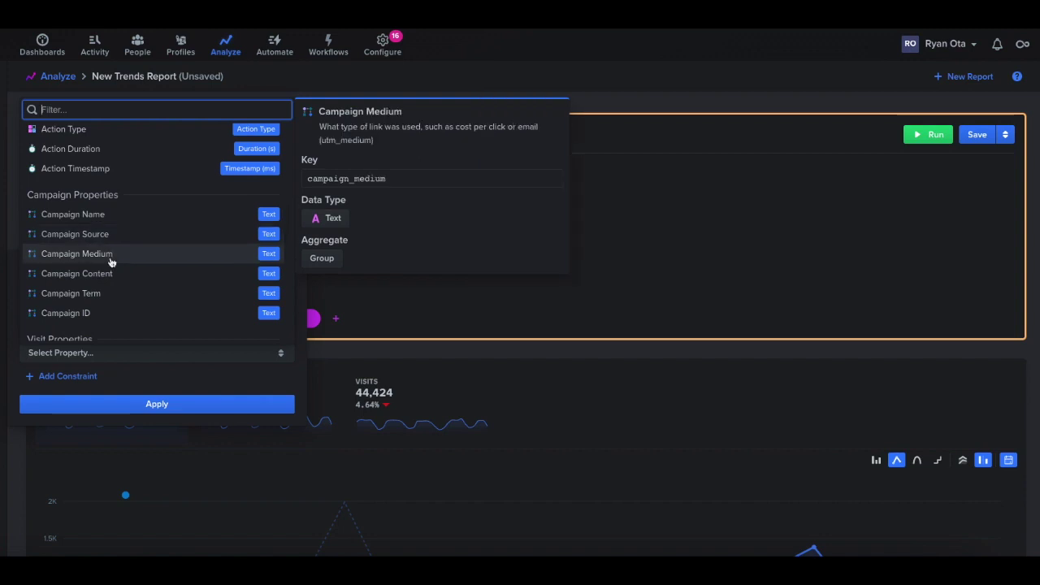
pyautogui.scroll(-1, 122, 256)
pyautogui.scroll(-5, 149, 249)
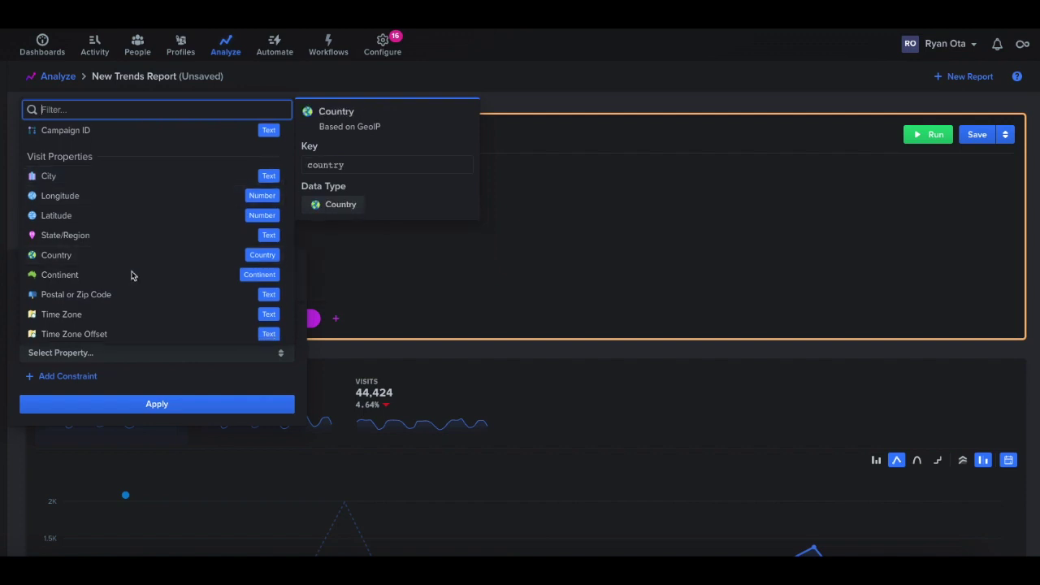
pyautogui.scroll(-3, 130, 274)
pyautogui.scroll(-6, 114, 291)
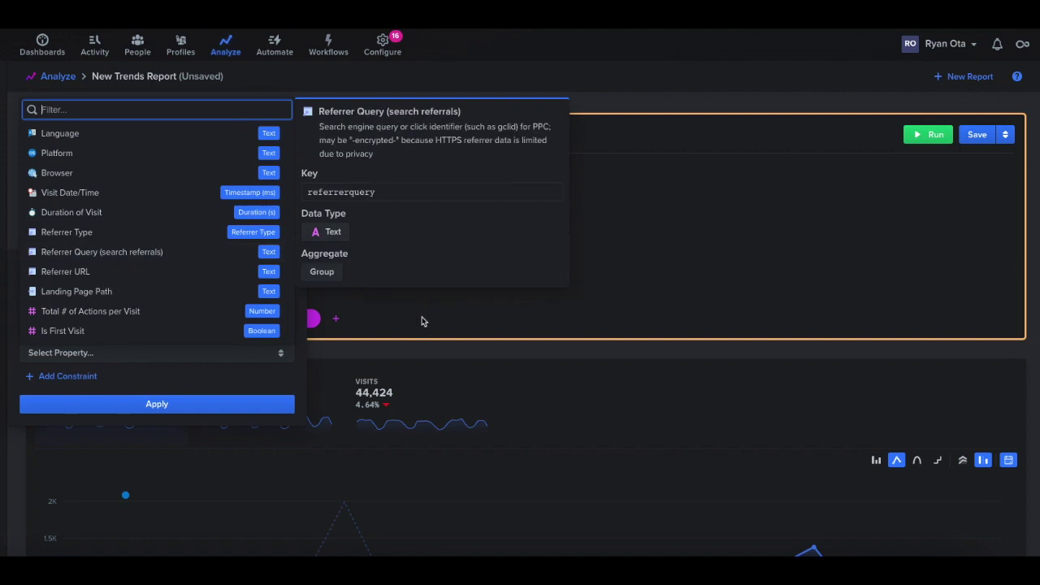
pyautogui.click(507, 349)
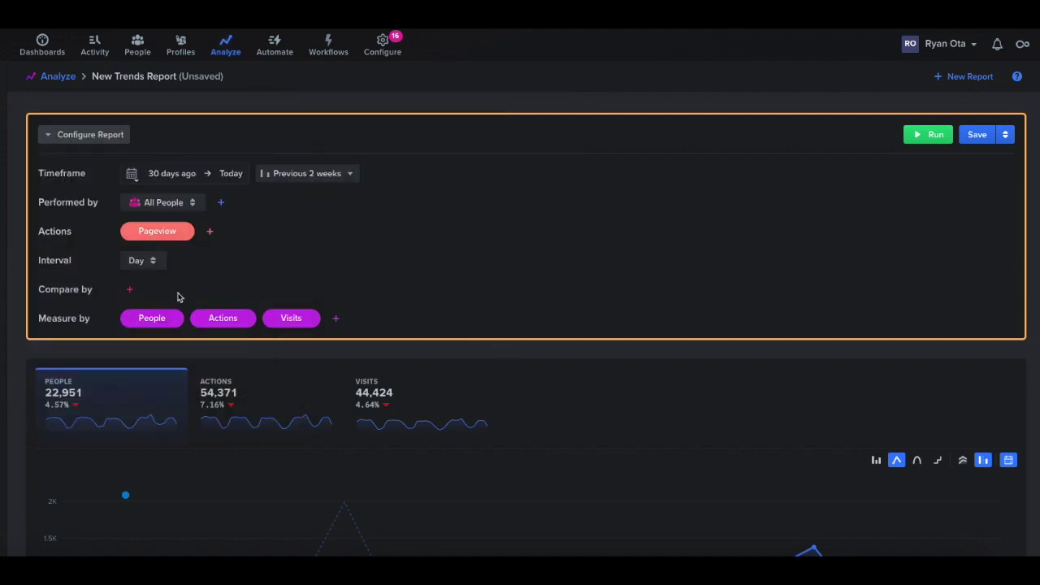
# Compare pageviews by Device Type and rerun: desktop 19,612, mobile 3,289, tablet 80 people.
pyautogui.click(129, 290)
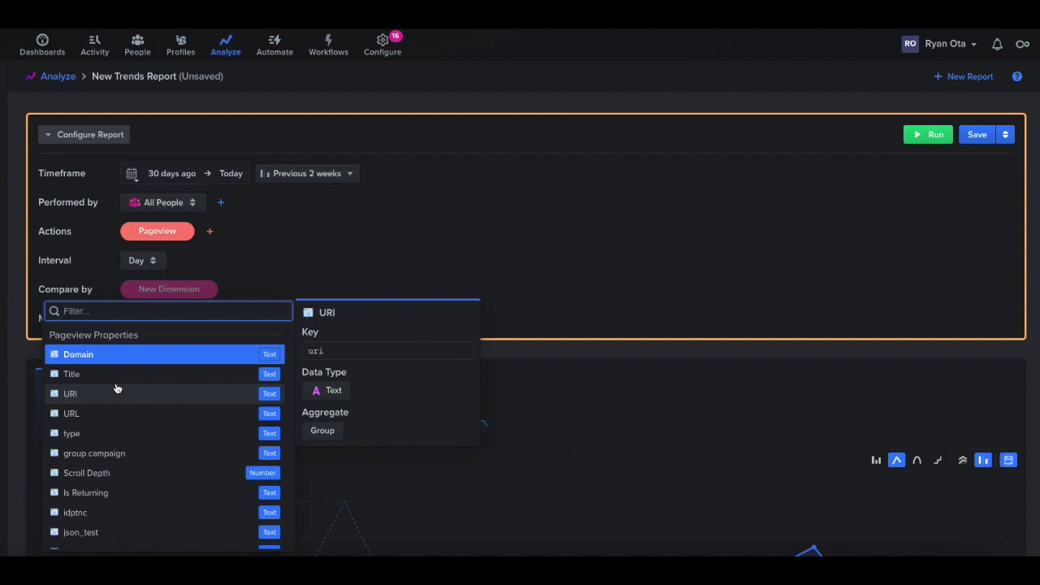
pyautogui.write('dev')
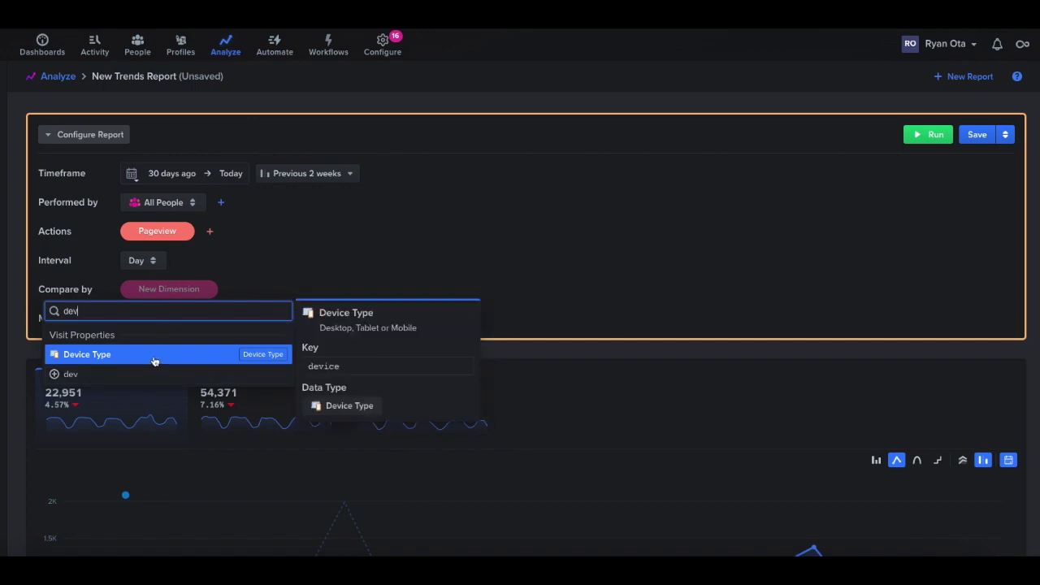
pyautogui.click(155, 361)
pyautogui.click(926, 136)
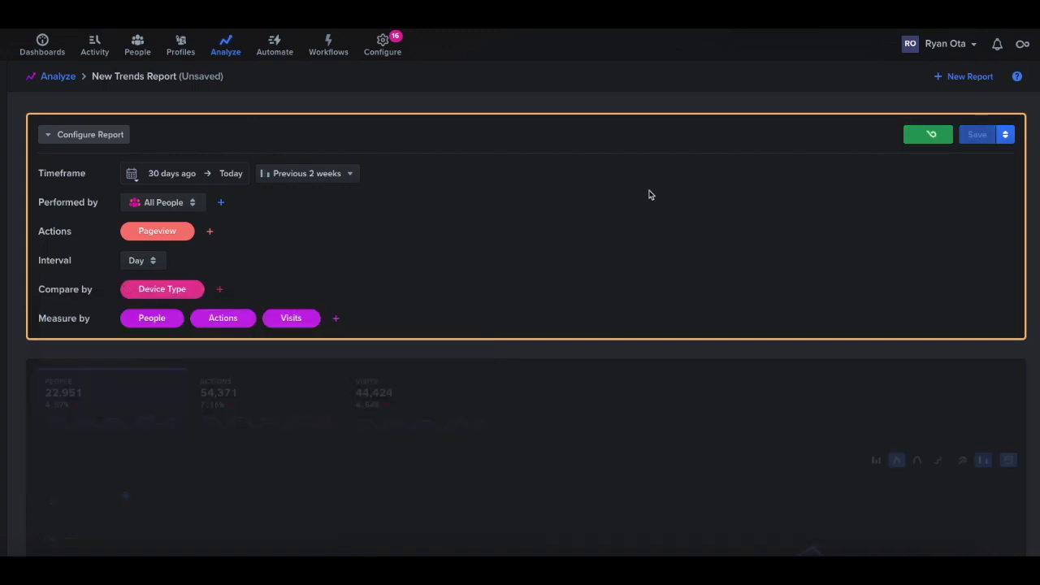
pyautogui.scroll(-5, 585, 188)
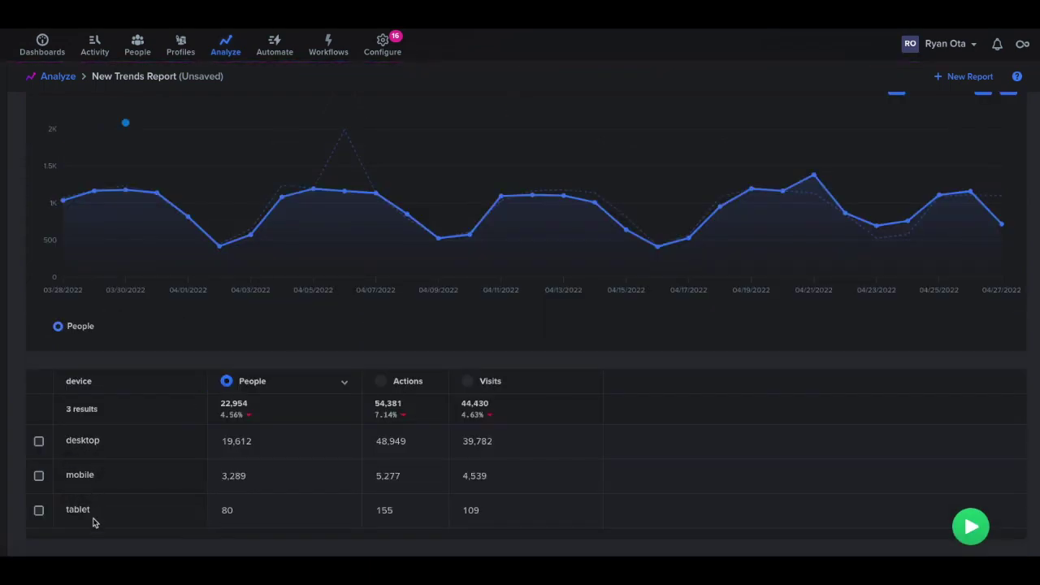
# Switch the Pageview comparison from Device Type to Referrer Type and rerun to list search, direct and backlink sources.
pyautogui.scroll(3, 352, 311)
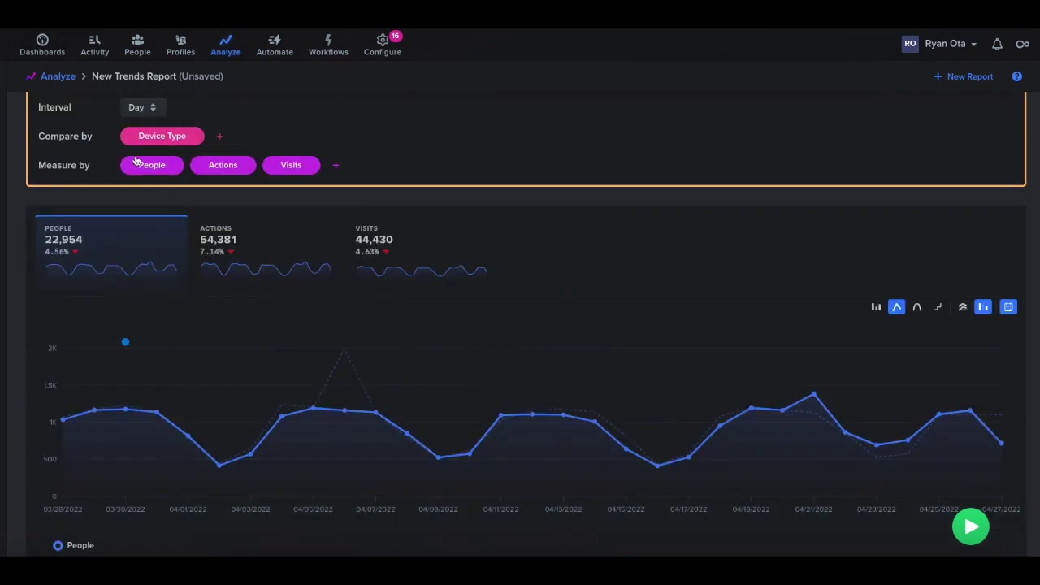
pyautogui.click(154, 135)
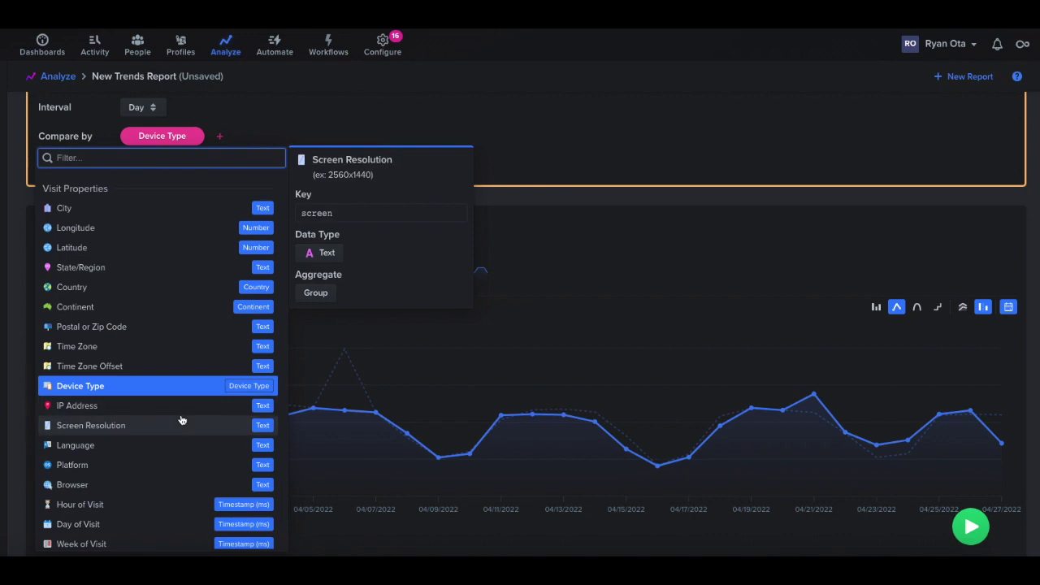
pyautogui.scroll(1, 181, 420)
pyautogui.write('ref')
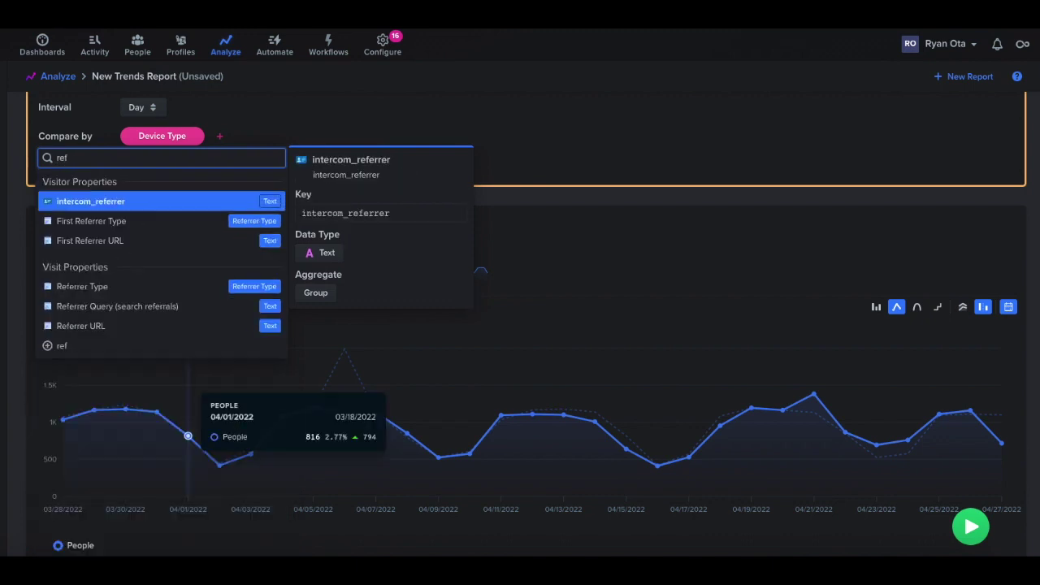
pyautogui.click(169, 284)
pyautogui.scroll(3, 777, 202)
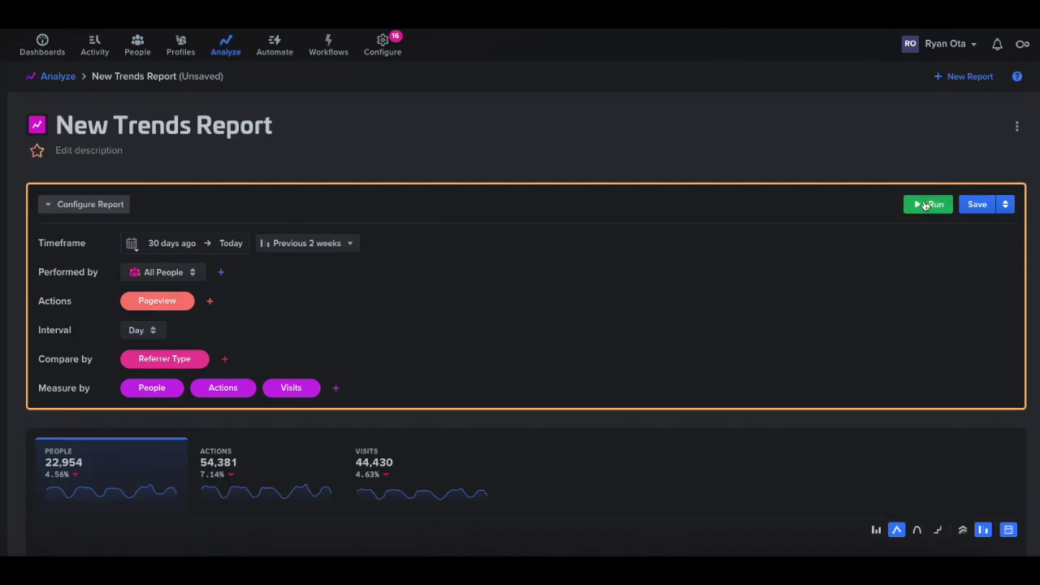
pyautogui.click(924, 206)
pyautogui.scroll(-3, 659, 325)
pyautogui.scroll(-3, 586, 327)
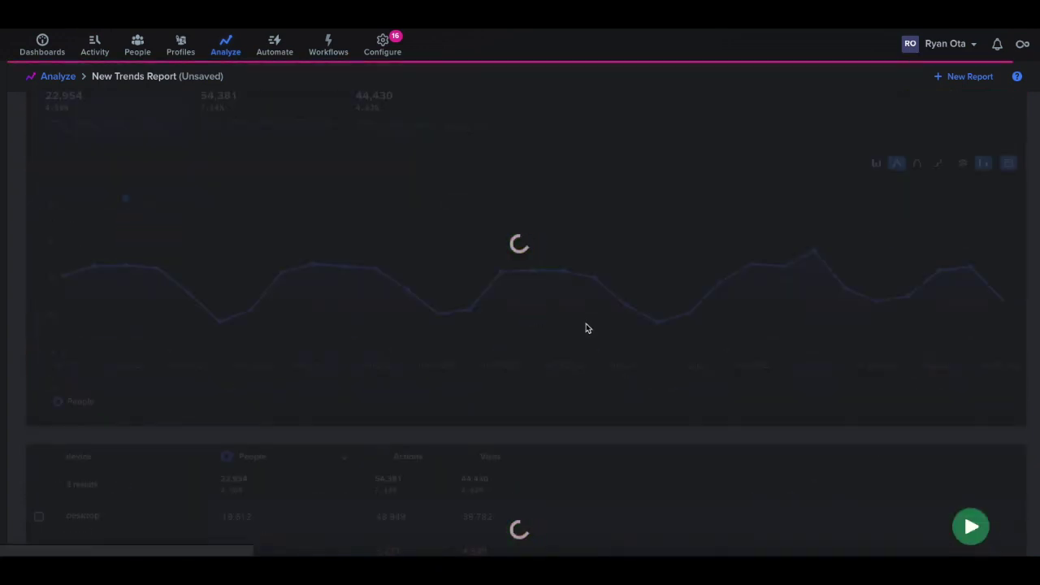
pyautogui.scroll(-3, 499, 330)
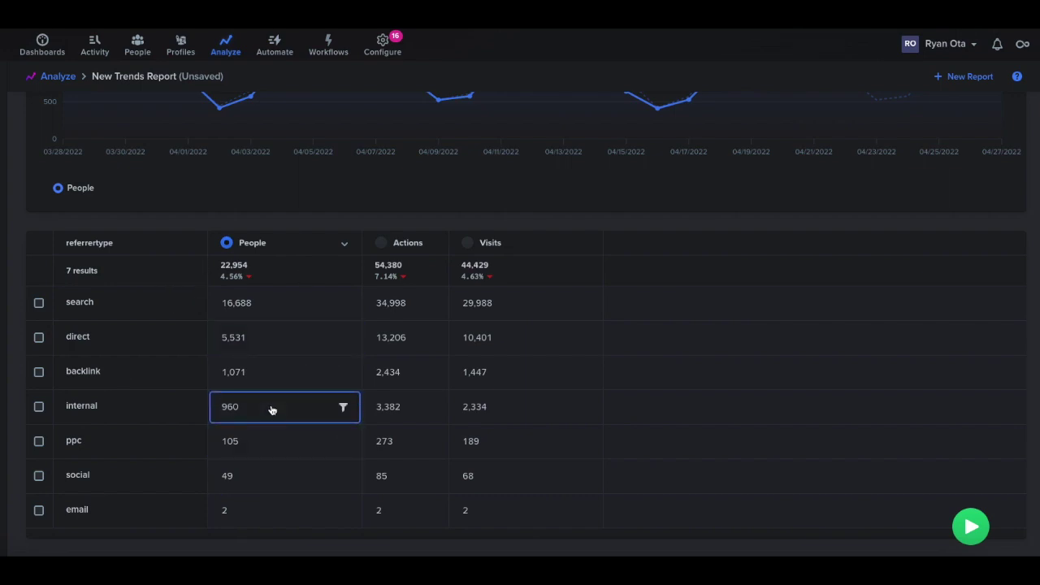
pyautogui.scroll(10, 275, 407)
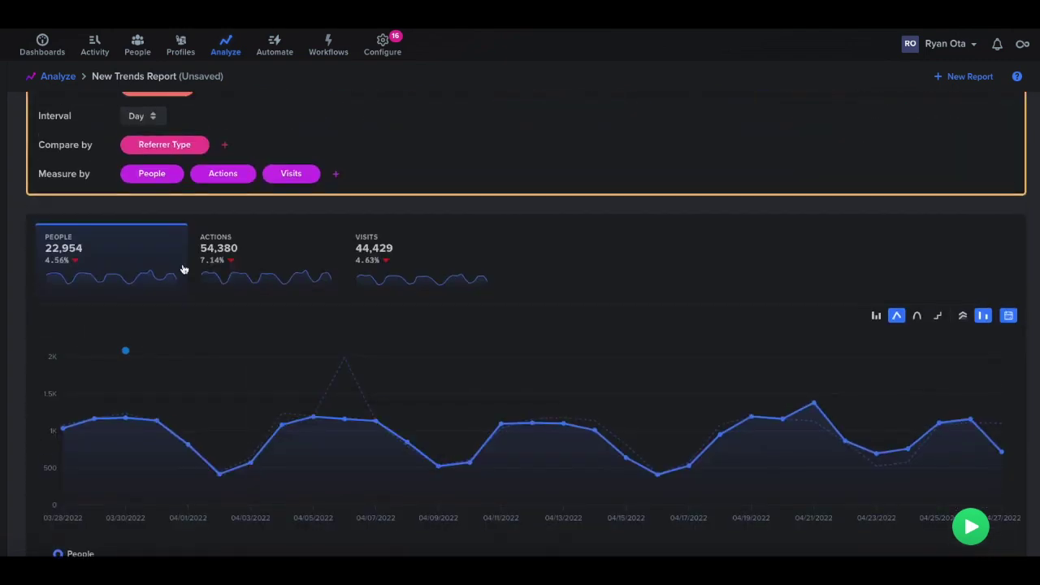
# Constrain the Pageview action to Referrer Type is Search Engine.
pyautogui.click(179, 285)
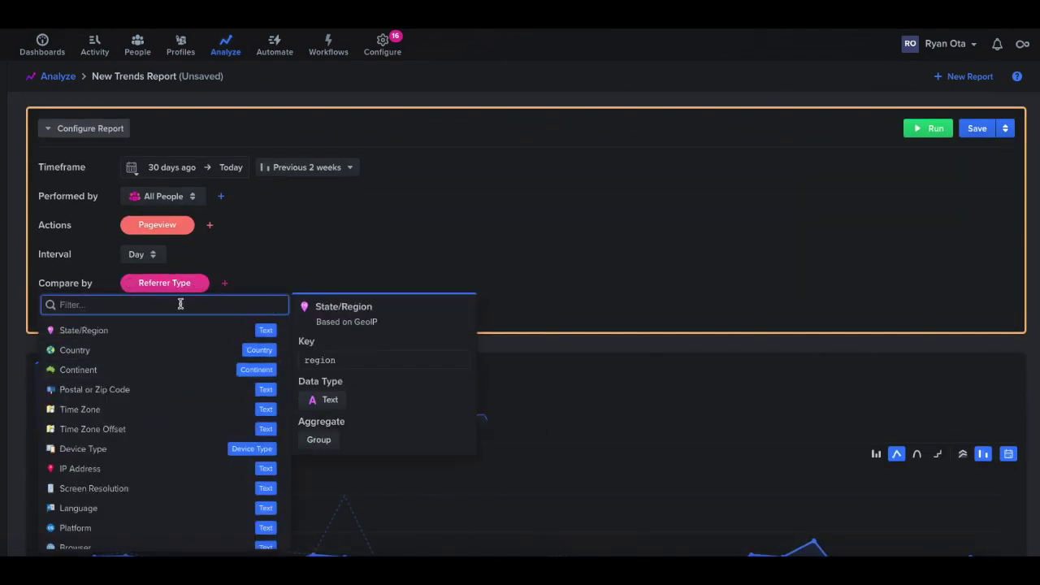
pyautogui.click(158, 226)
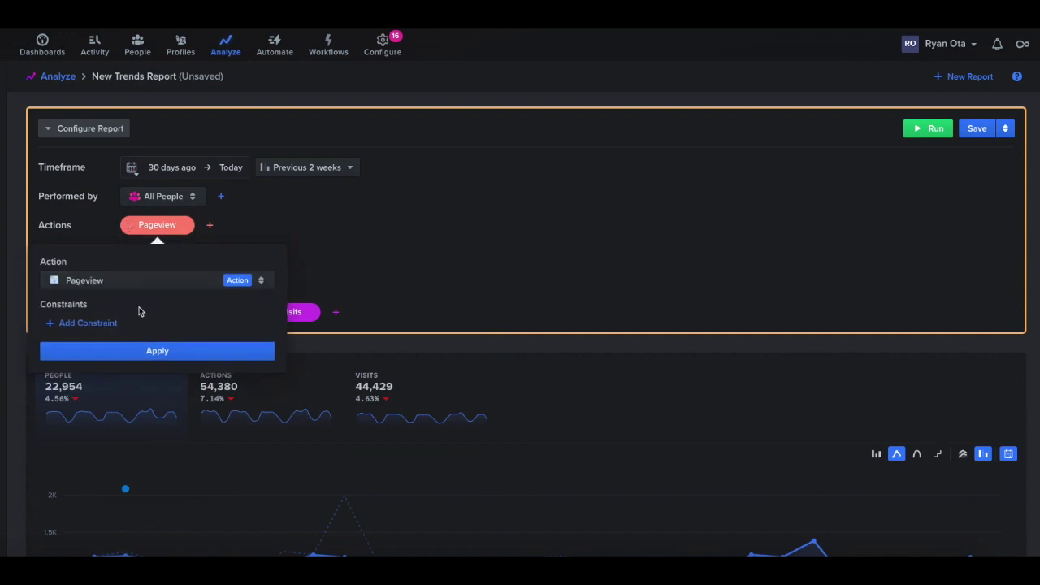
pyautogui.click(89, 323)
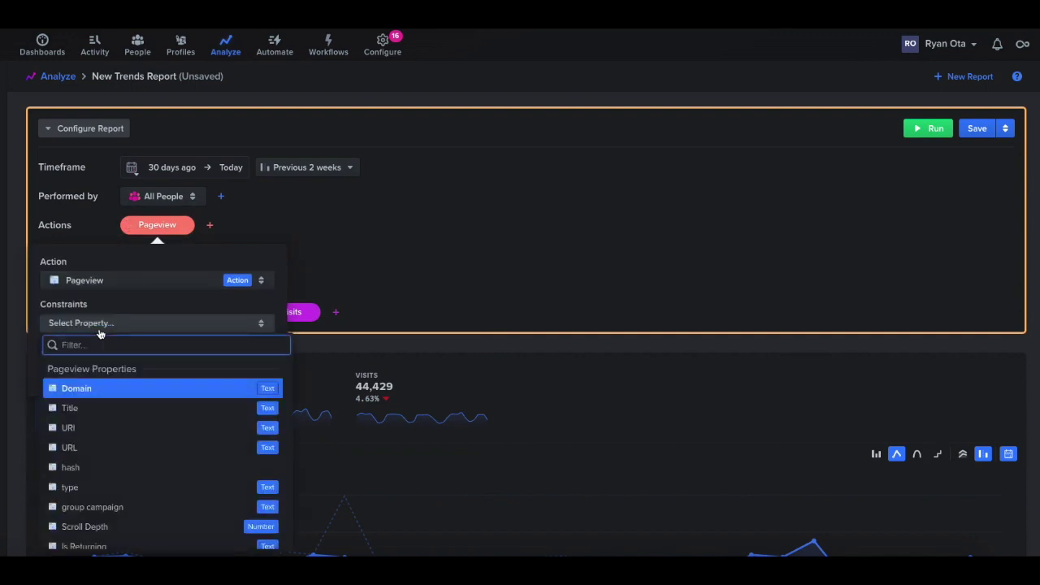
pyautogui.write('ref')
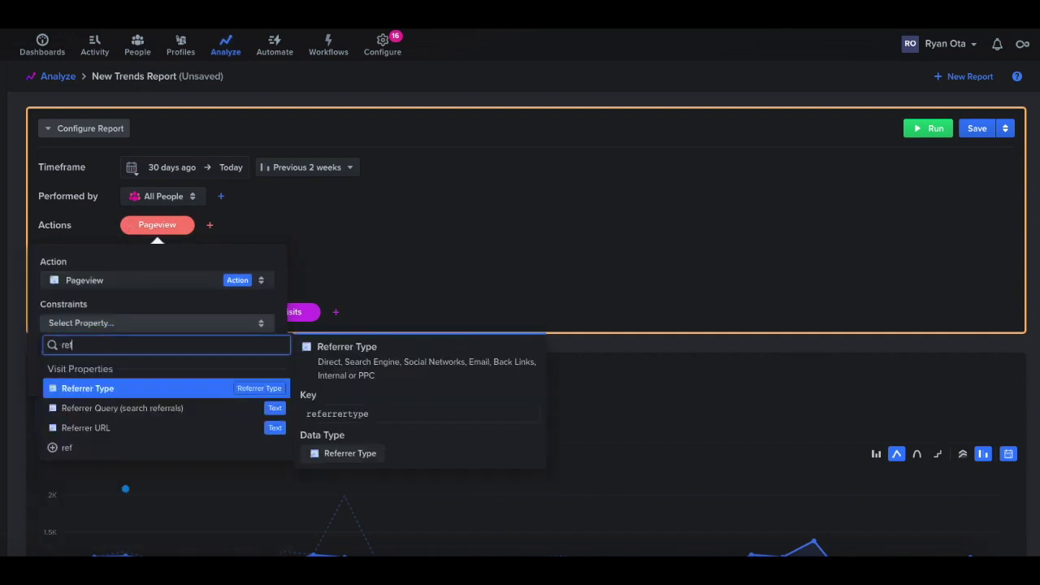
pyautogui.click(123, 390)
pyautogui.click(219, 324)
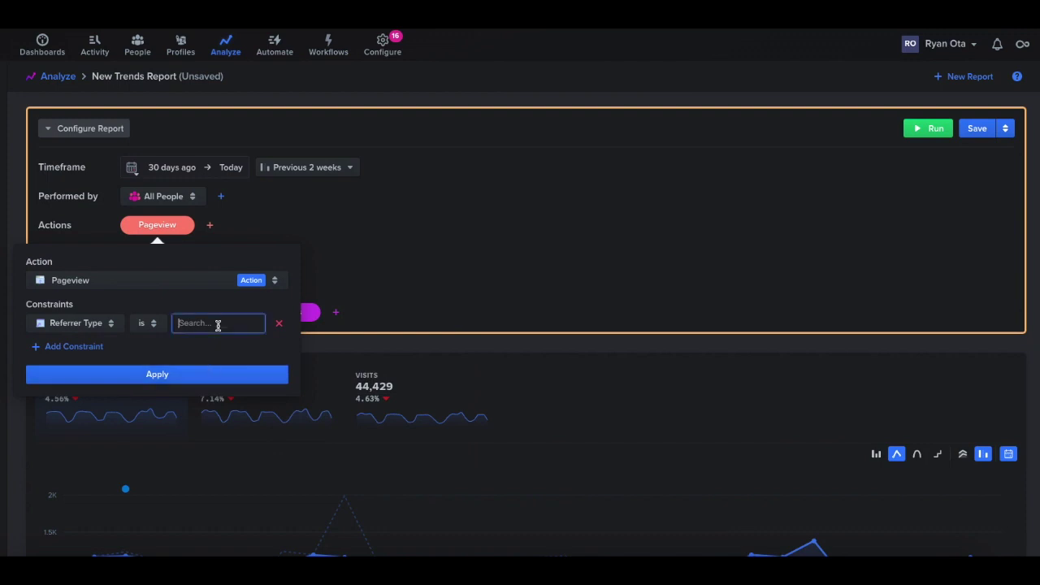
pyautogui.click(225, 278)
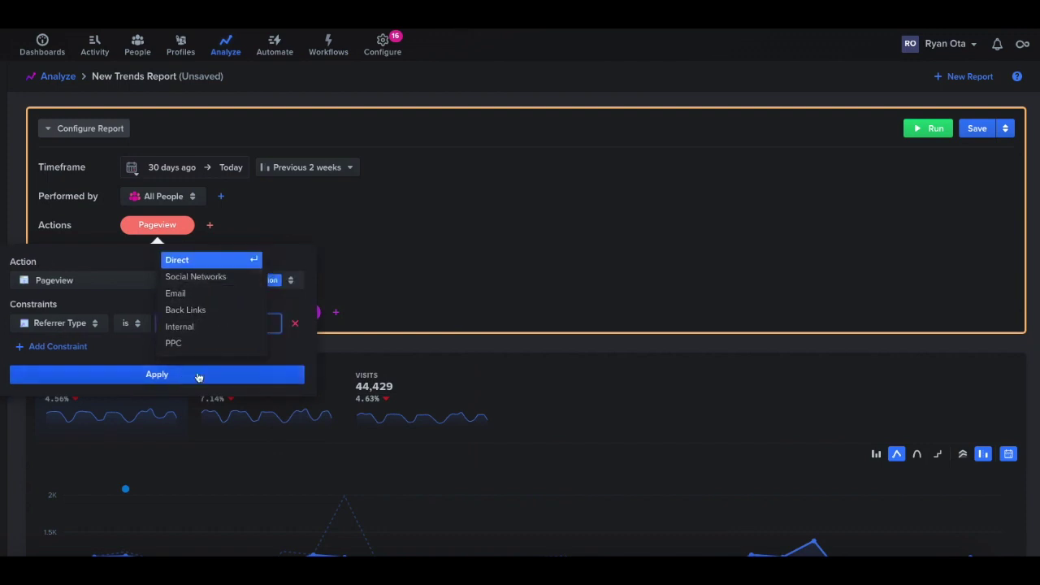
pyautogui.click(196, 380)
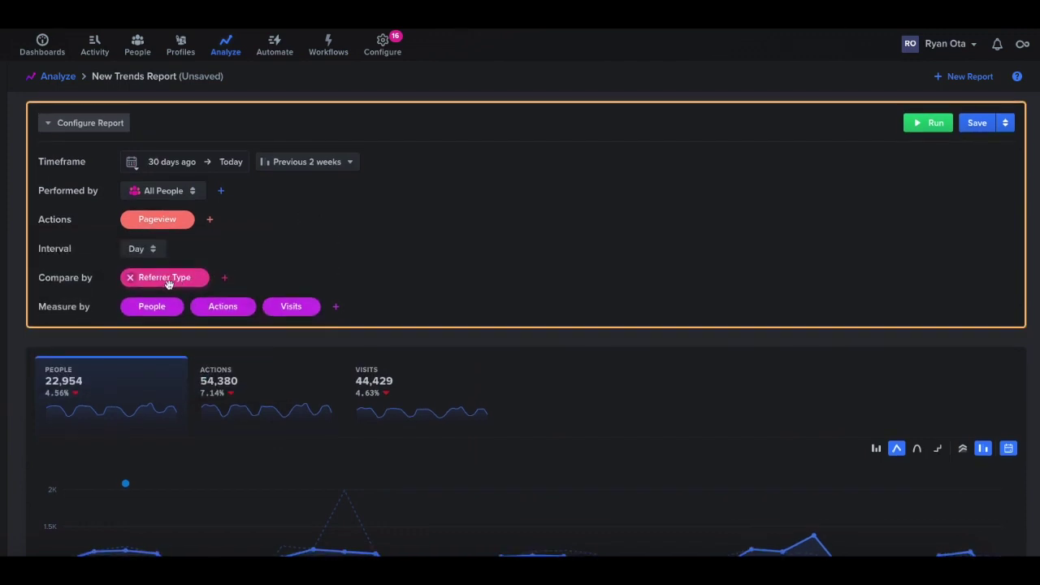
# Compare by Referrer URL and rerun, showing google.com leading with 15,403 people.
pyautogui.click(167, 280)
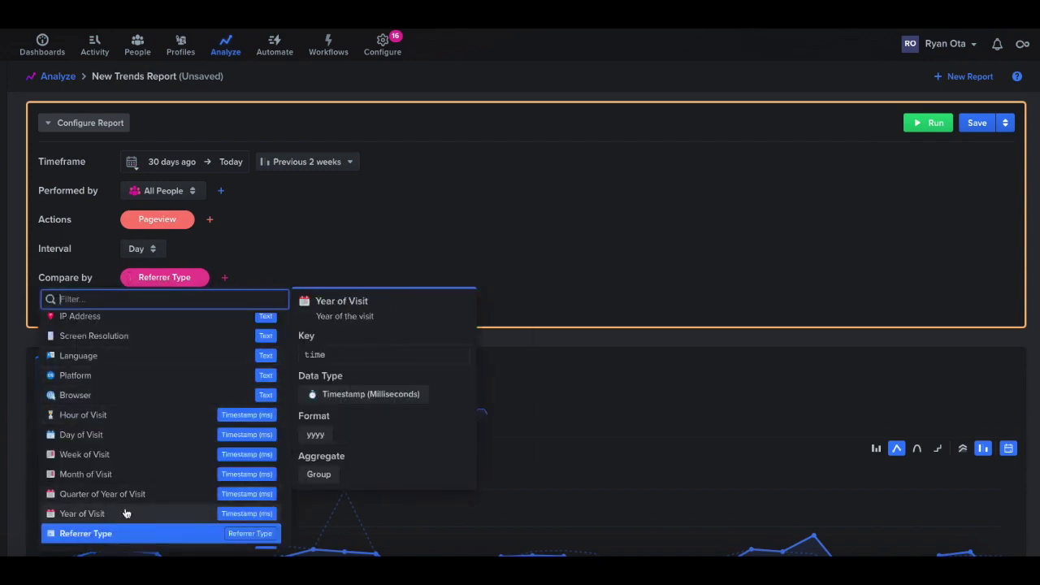
pyautogui.scroll(-1, 133, 477)
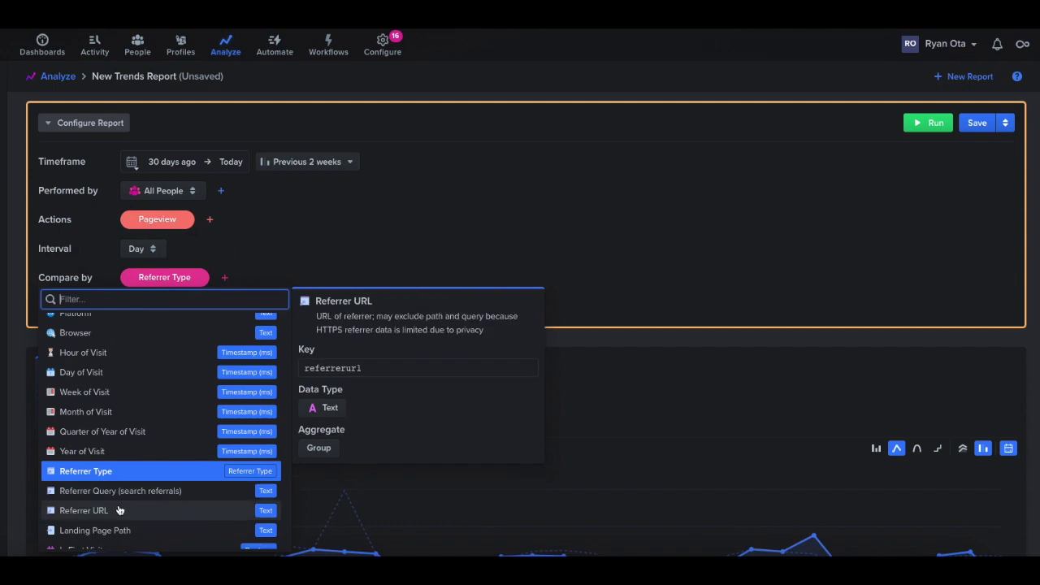
pyautogui.click(84, 510)
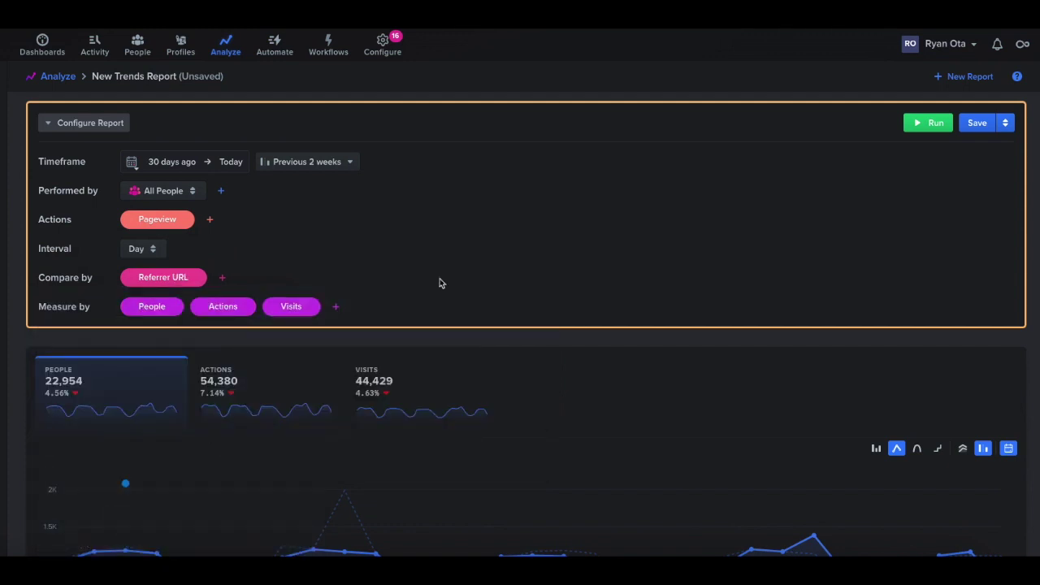
pyautogui.click(919, 122)
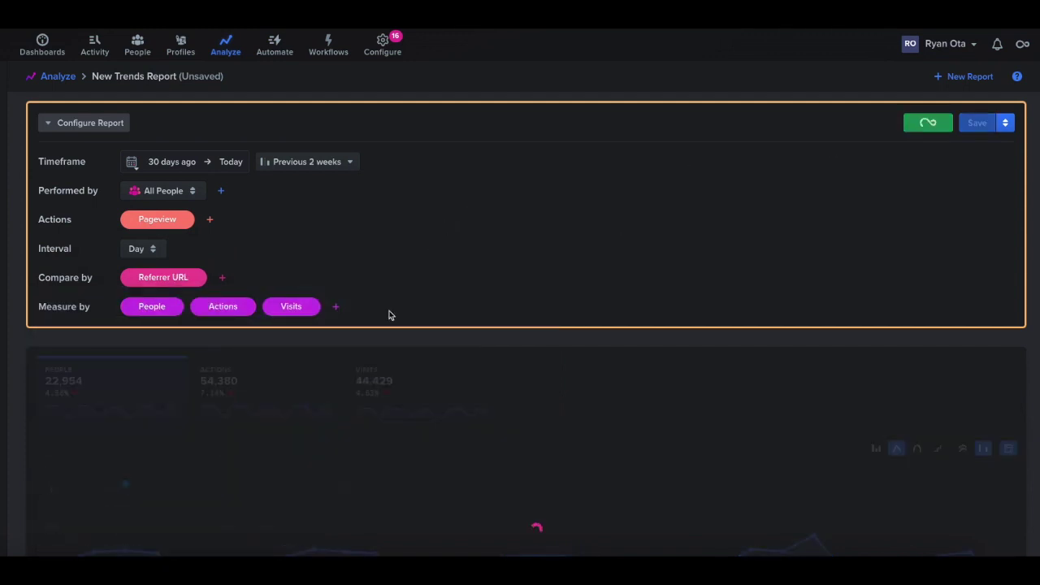
pyautogui.scroll(-4, 403, 292)
pyautogui.scroll(-1, 413, 281)
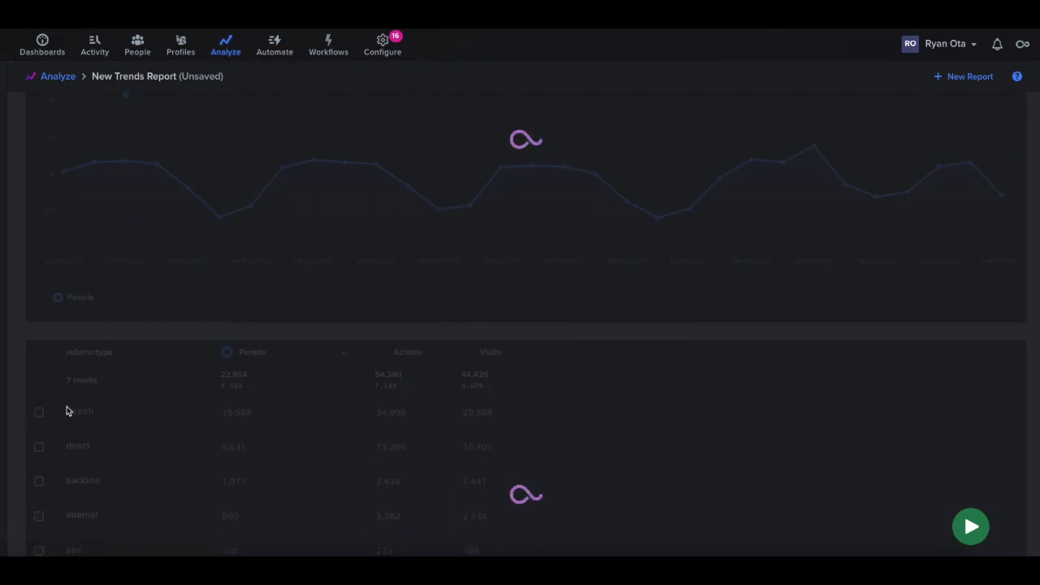
pyautogui.scroll(-2, 325, 274)
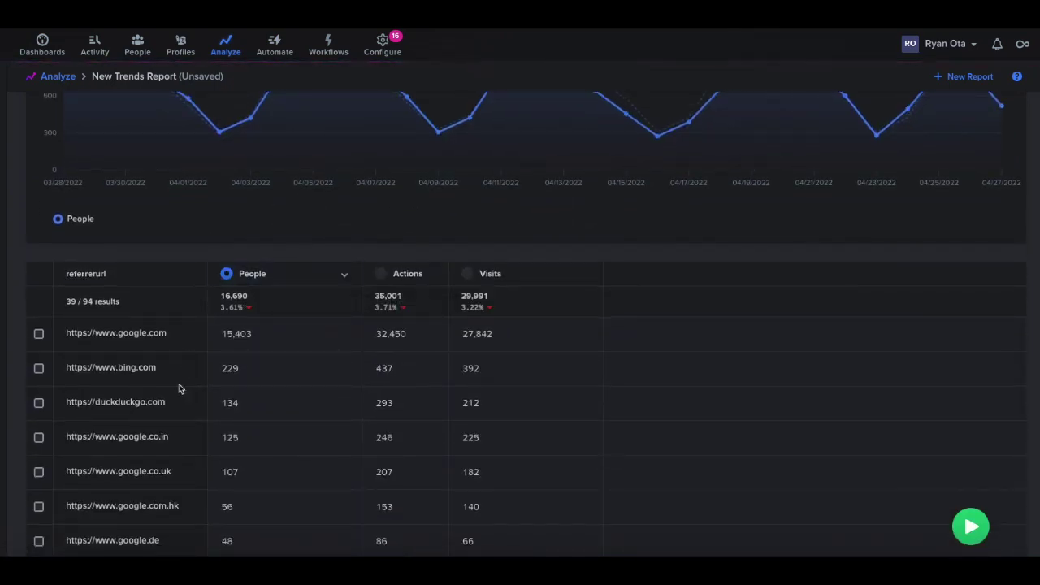
pyautogui.click(269, 370)
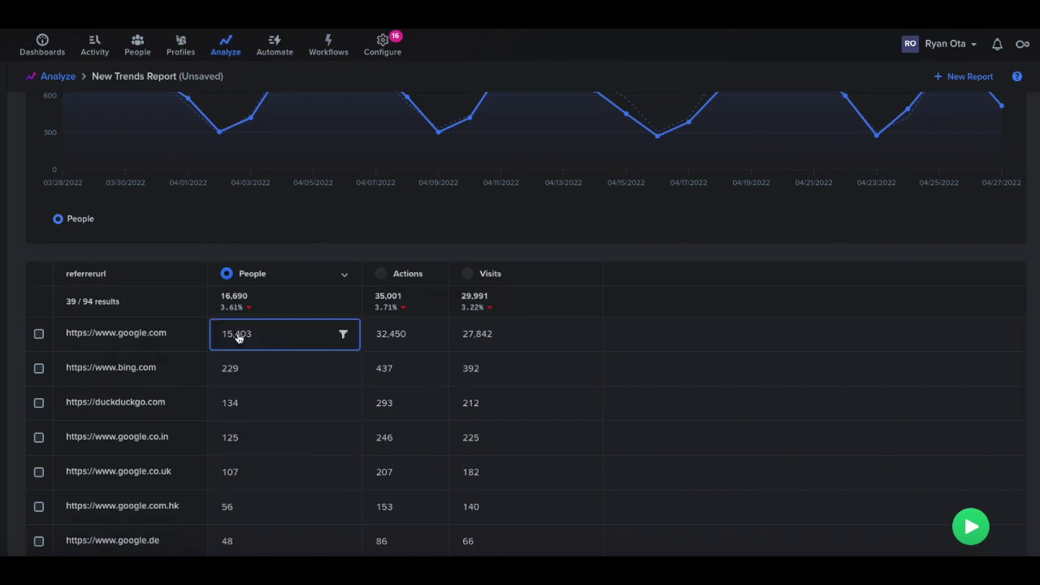
# Select google.com, bing.com and duckduckgo.com in the results table and rerun to chart them.
pyautogui.scroll(2, 525, 239)
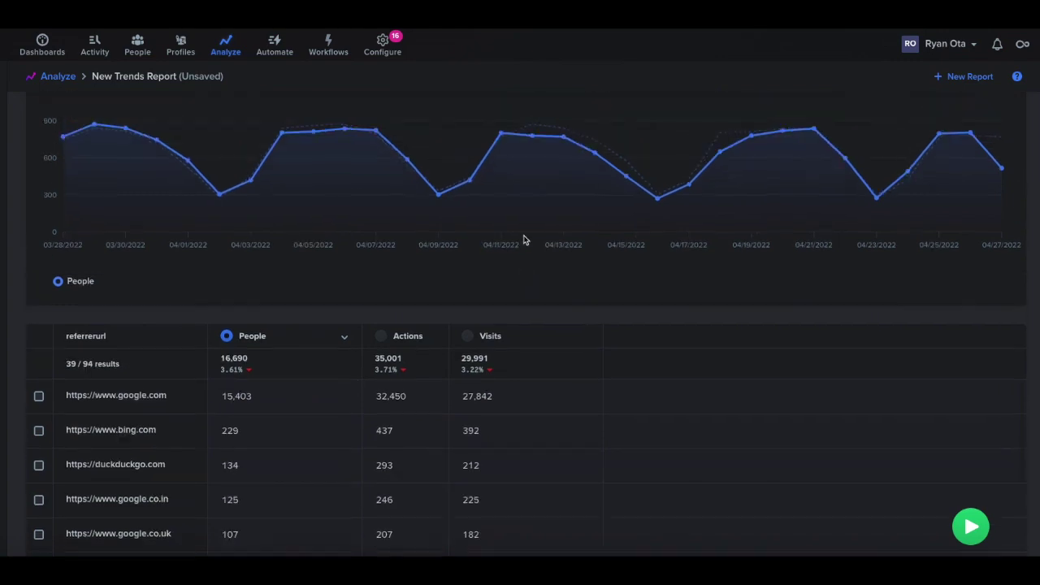
pyautogui.click(38, 437)
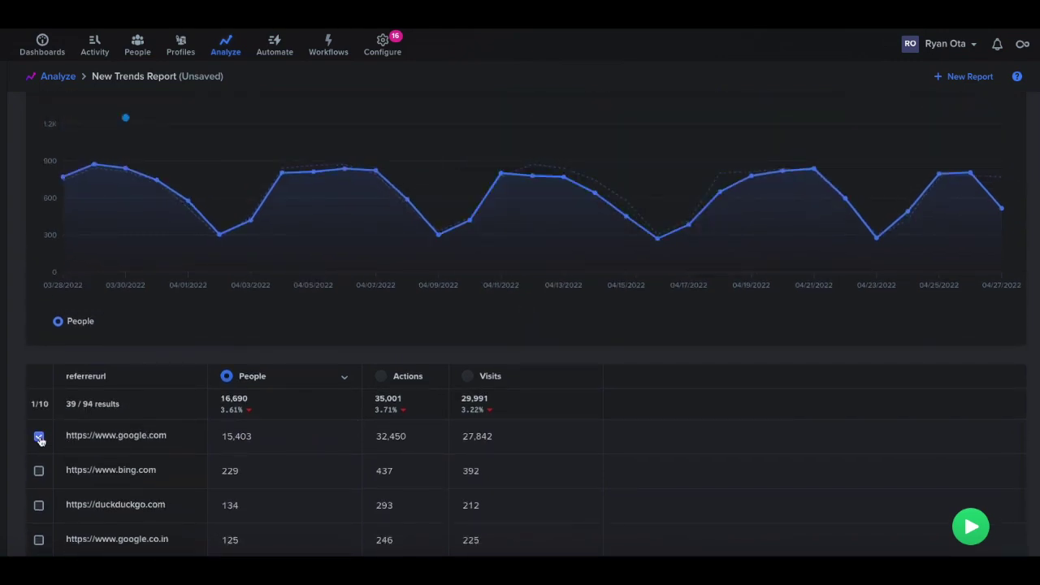
pyautogui.click(38, 470)
pyautogui.click(40, 507)
pyautogui.click(969, 528)
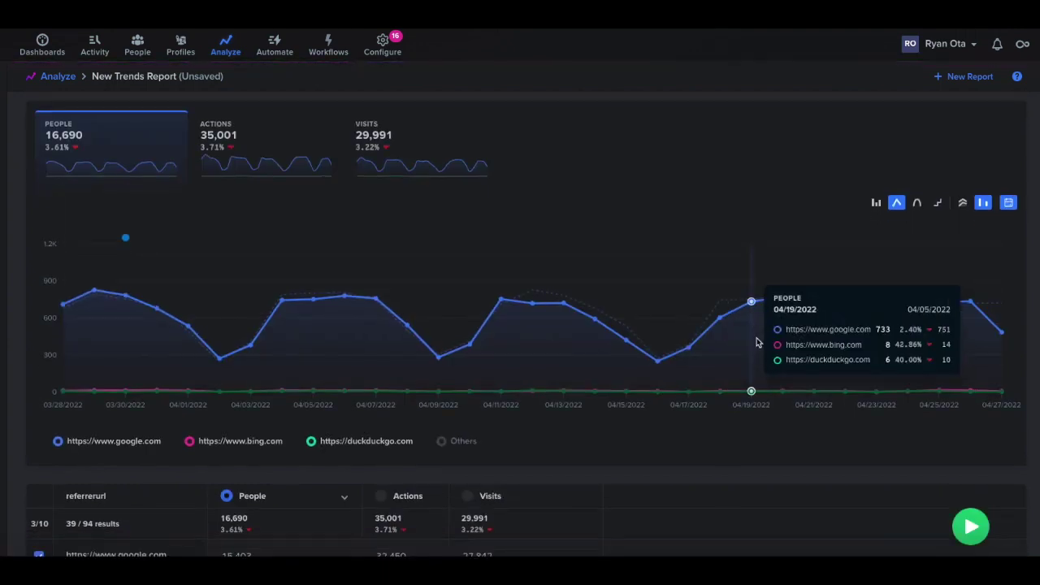
pyautogui.scroll(-2, 762, 339)
pyautogui.scroll(1, 572, 349)
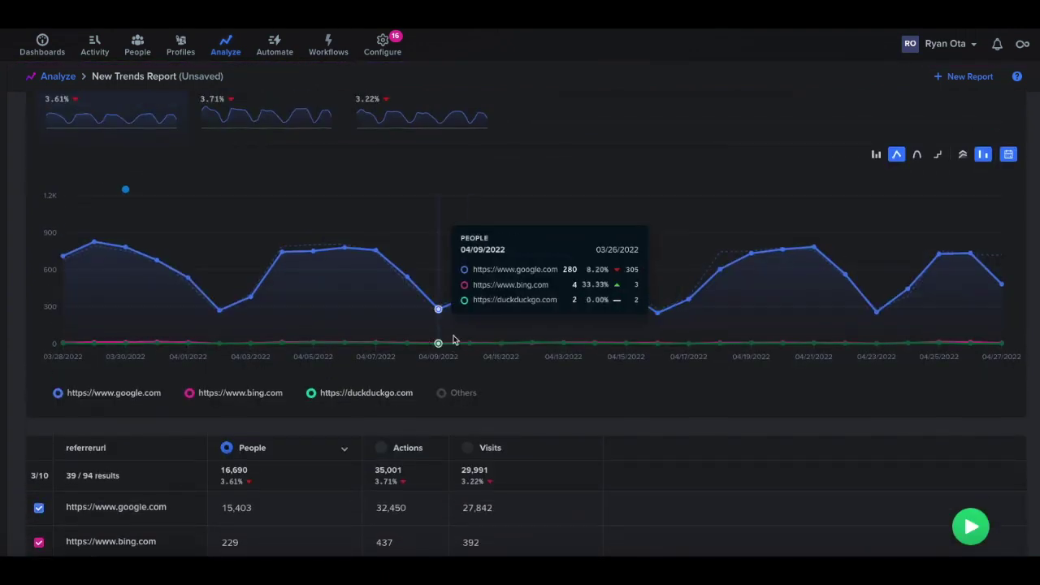
pyautogui.moveTo(533, 344)
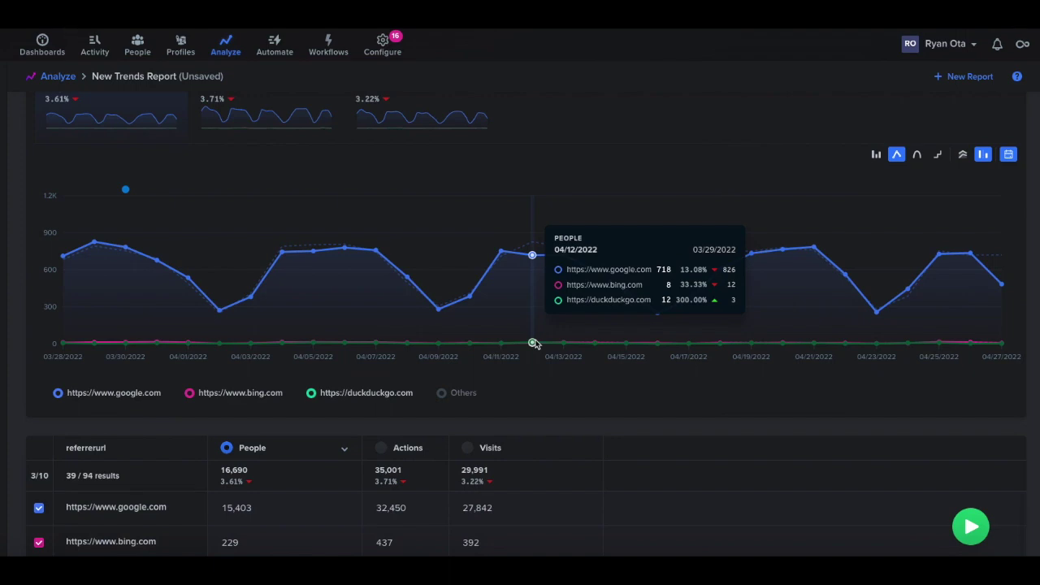
pyautogui.scroll(-1, 535, 344)
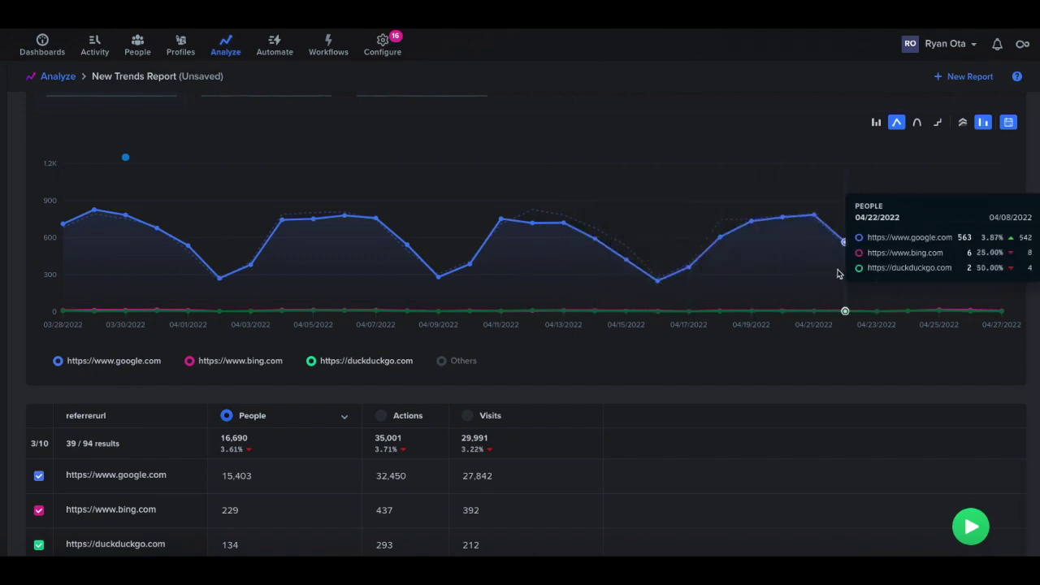
pyautogui.scroll(3, 818, 197)
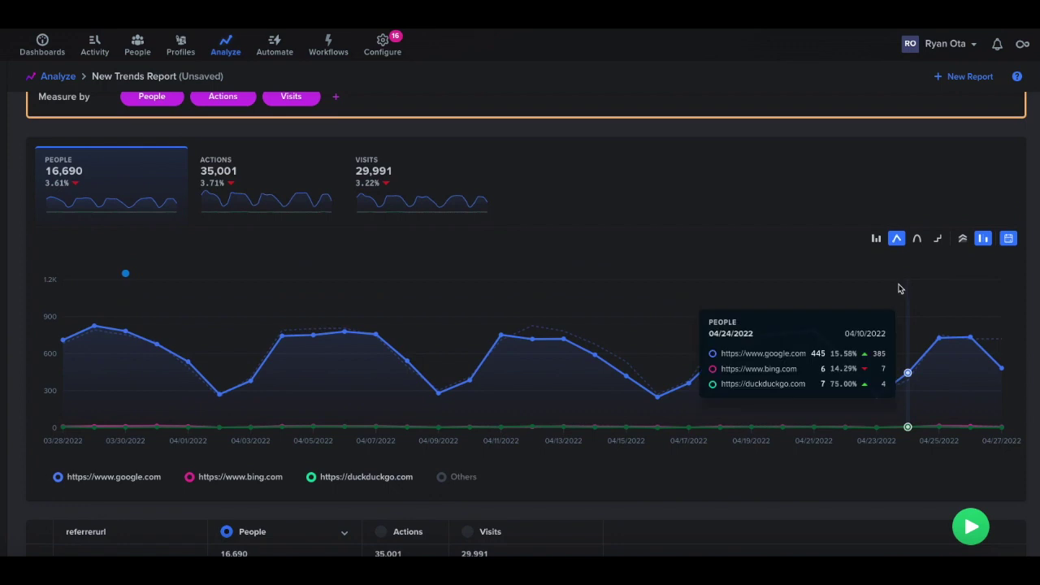
# Try bar, spline and stacked styles for the referrer trend chart.
pyautogui.click(877, 240)
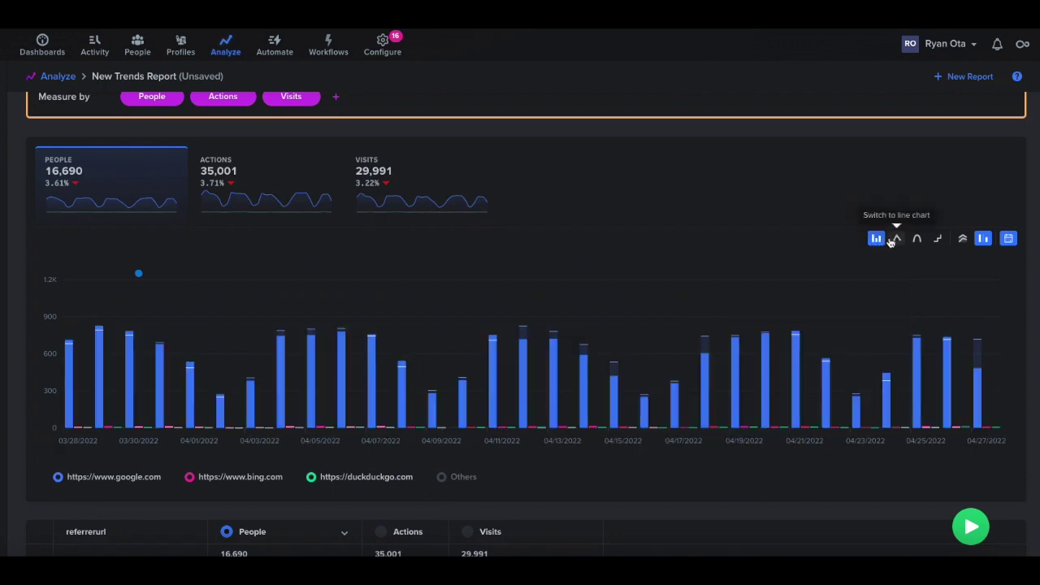
pyautogui.click(920, 241)
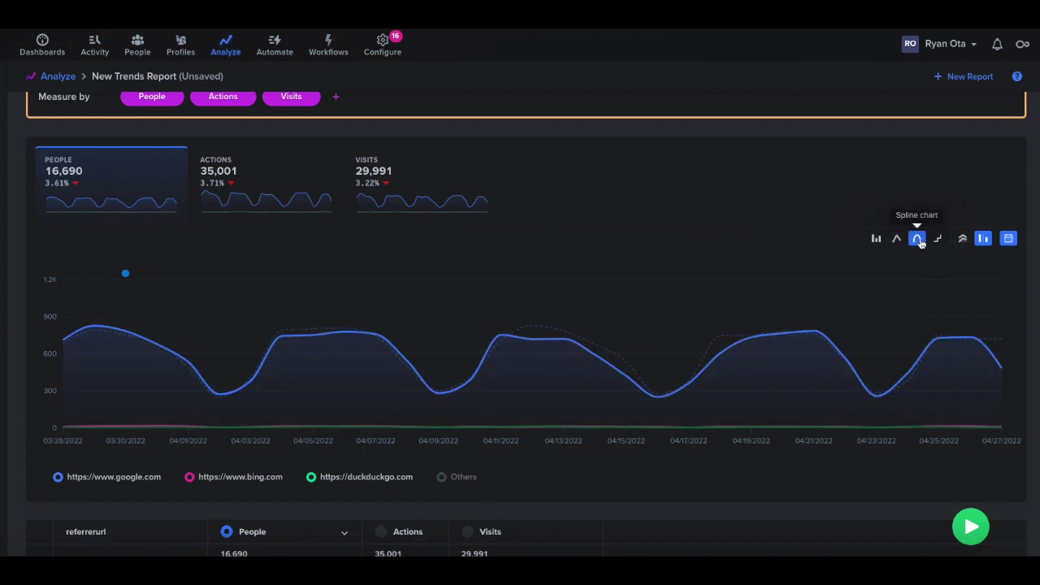
pyautogui.click(879, 241)
pyautogui.click(963, 242)
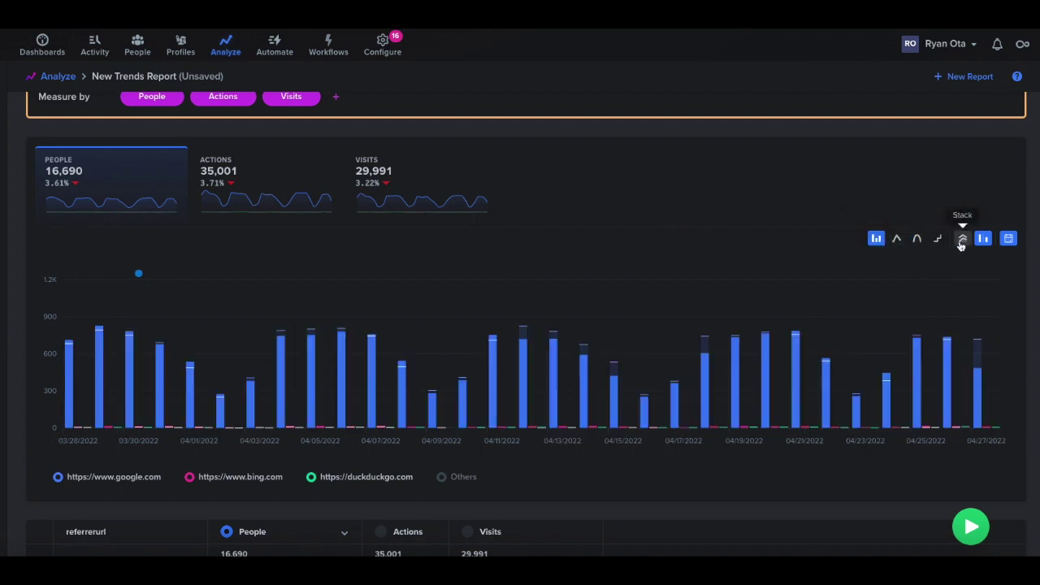
pyautogui.click(963, 242)
pyautogui.scroll(-3, 507, 414)
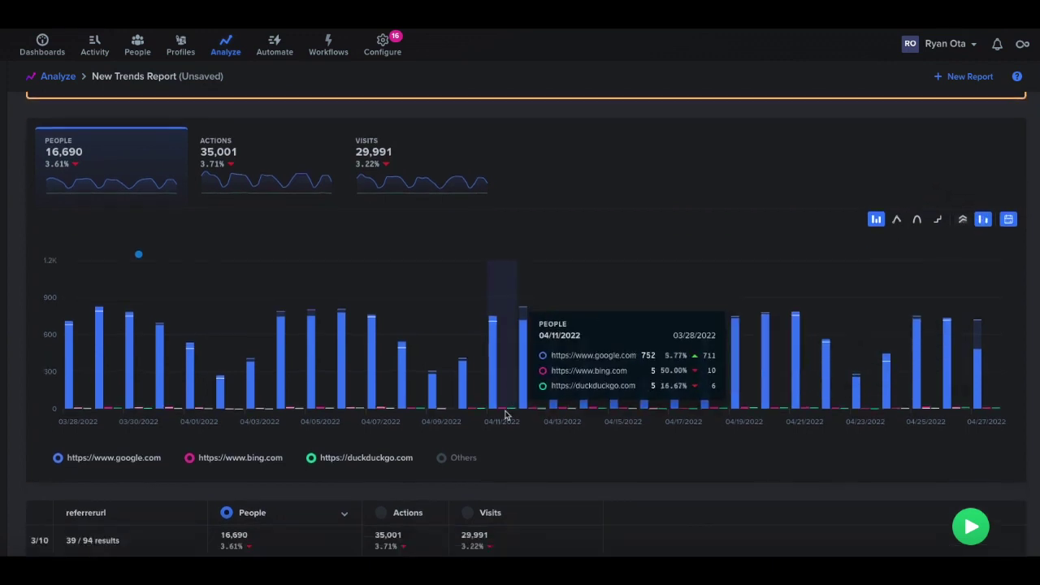
# Deselect all referrer rows and rerun the total People trend as a line chart.
pyautogui.click(38, 434)
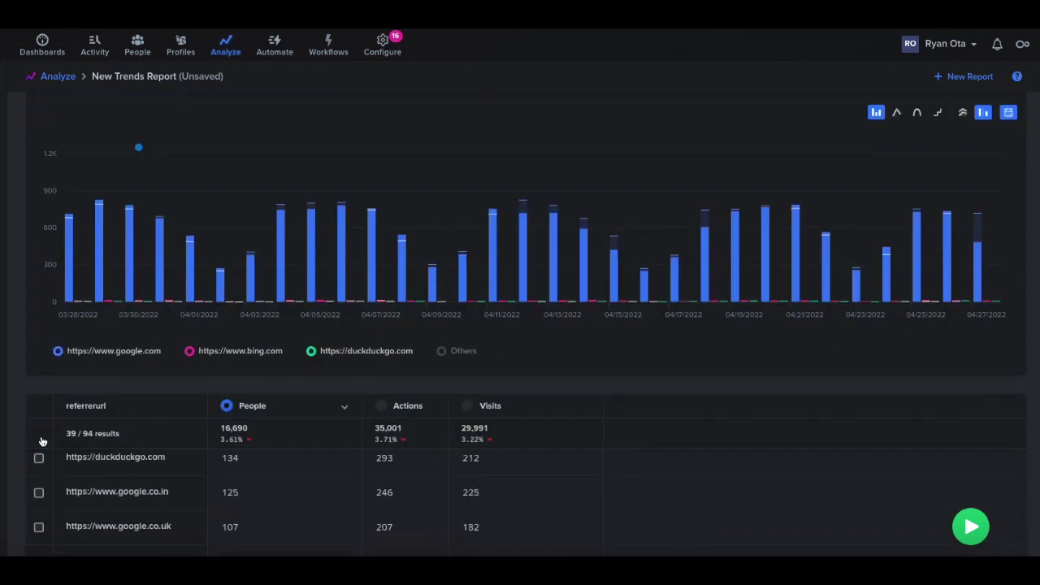
pyautogui.click(971, 527)
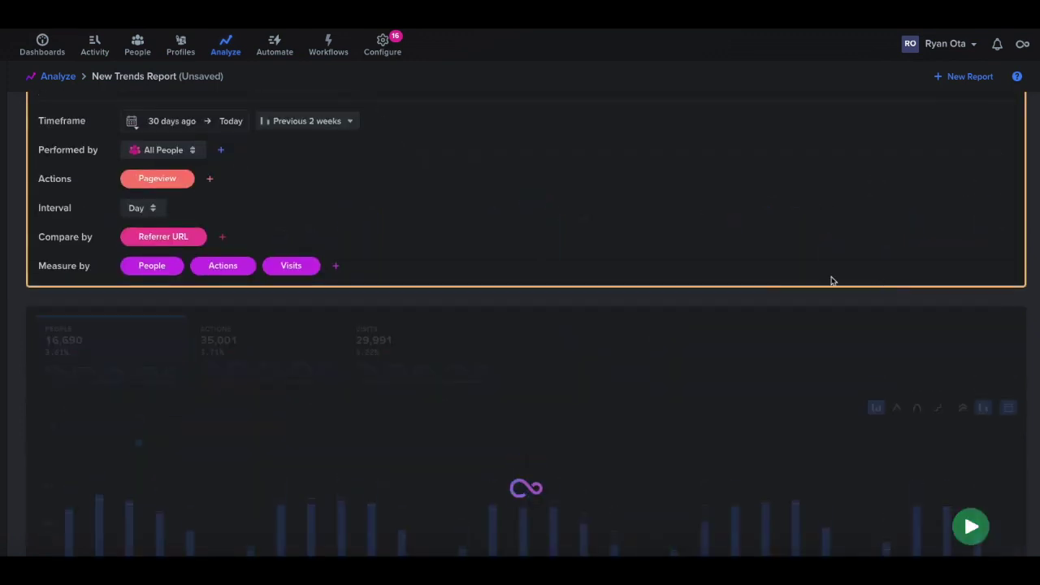
pyautogui.scroll(-1, 896, 383)
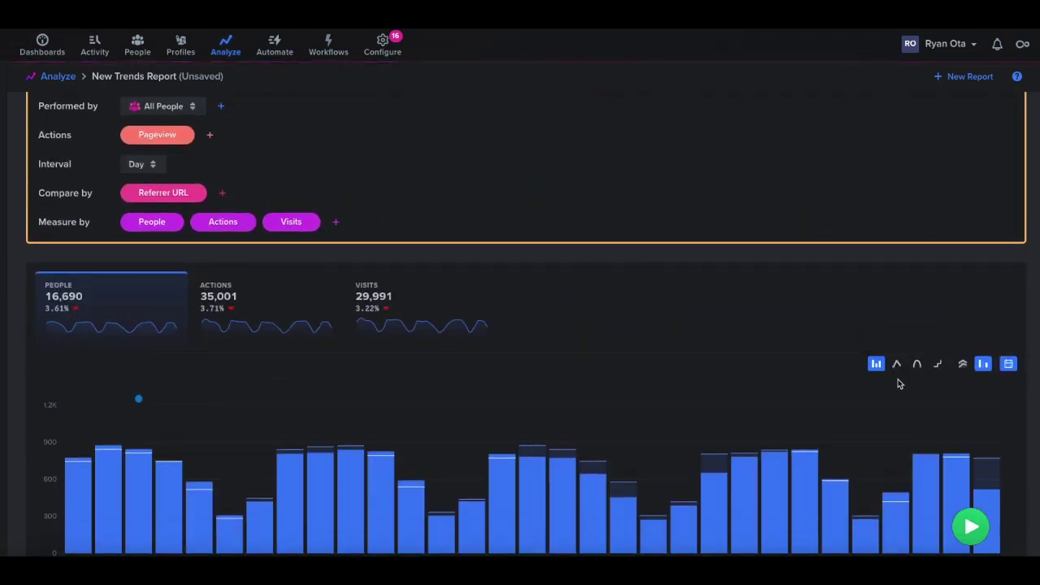
pyautogui.click(897, 368)
pyautogui.scroll(-3, 898, 374)
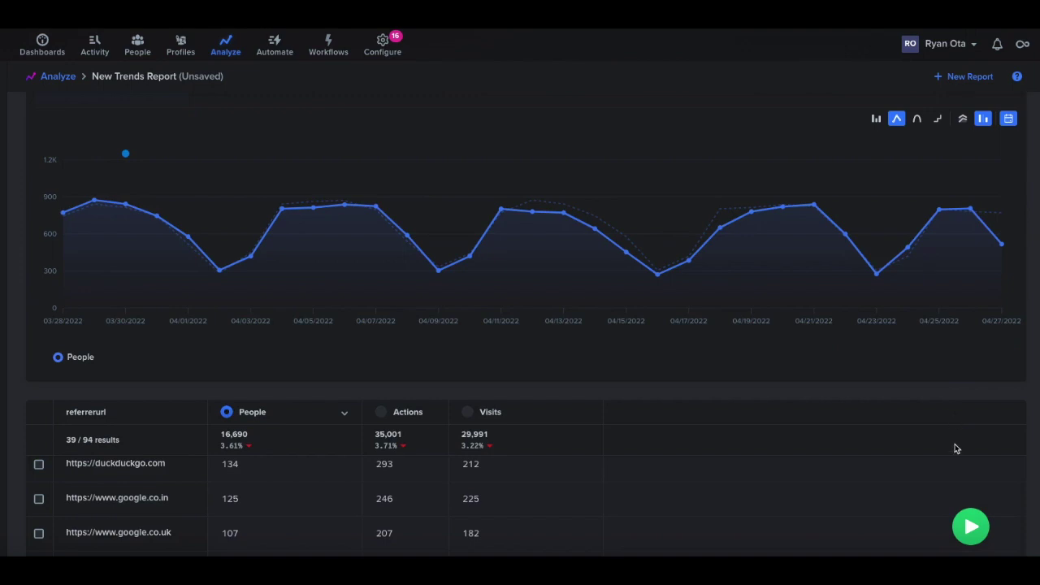
pyautogui.click(972, 527)
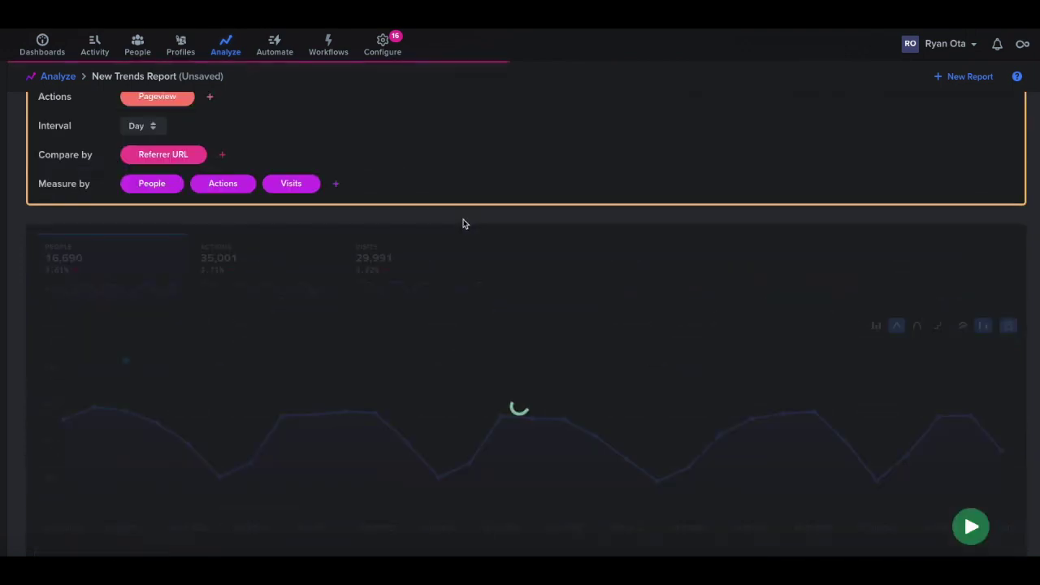
# Change the comparison period from previous 2 weeks to previous 30 days and rerun the report.
pyautogui.scroll(2, 486, 215)
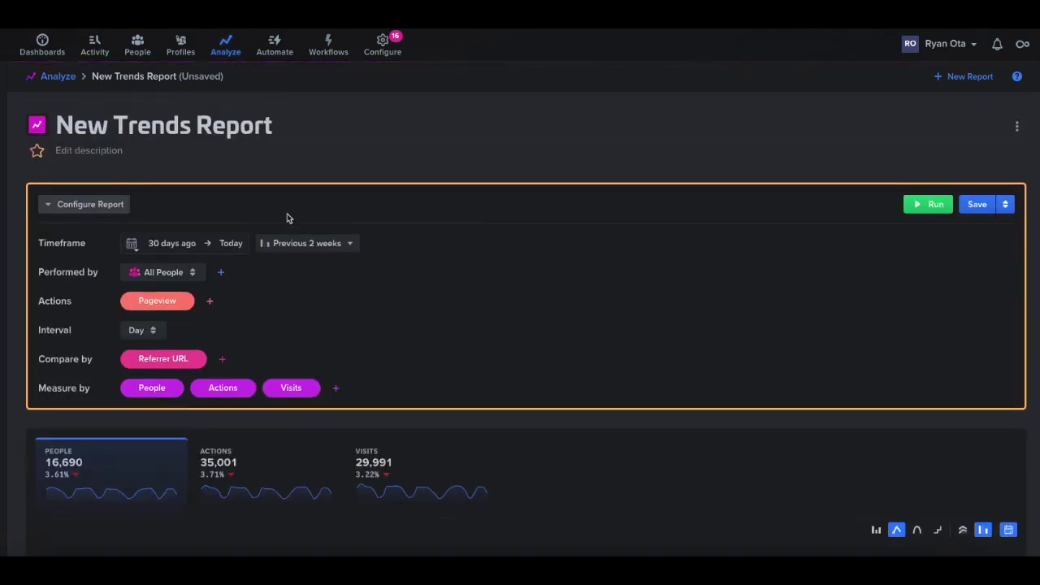
pyautogui.click(351, 246)
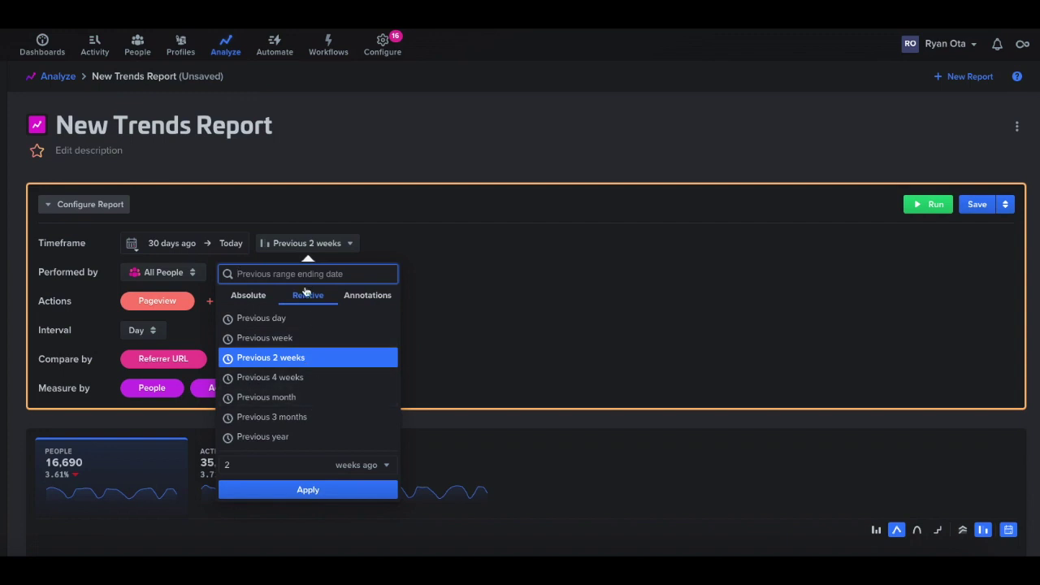
pyautogui.click(303, 319)
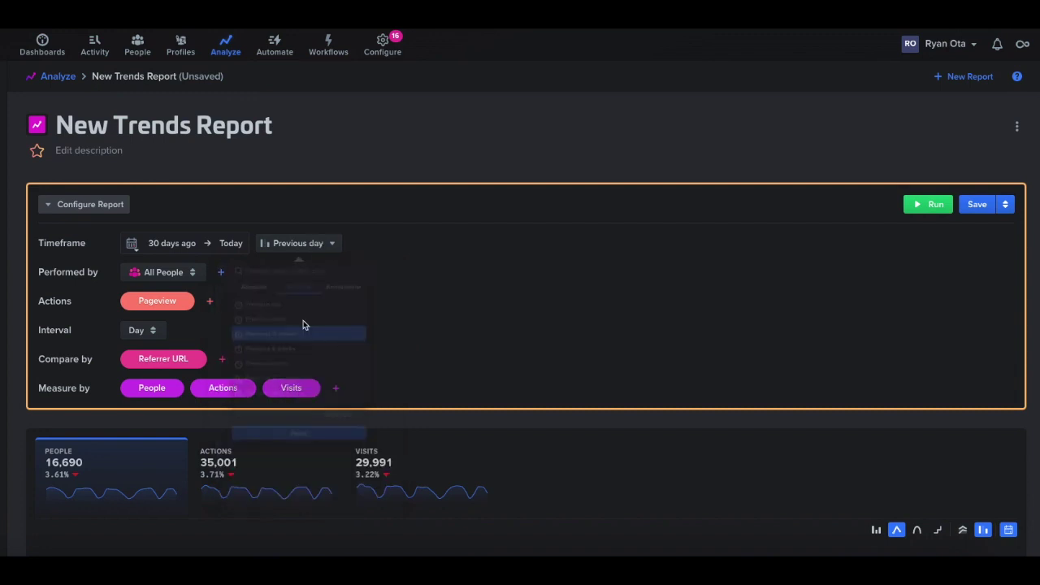
pyautogui.click(300, 243)
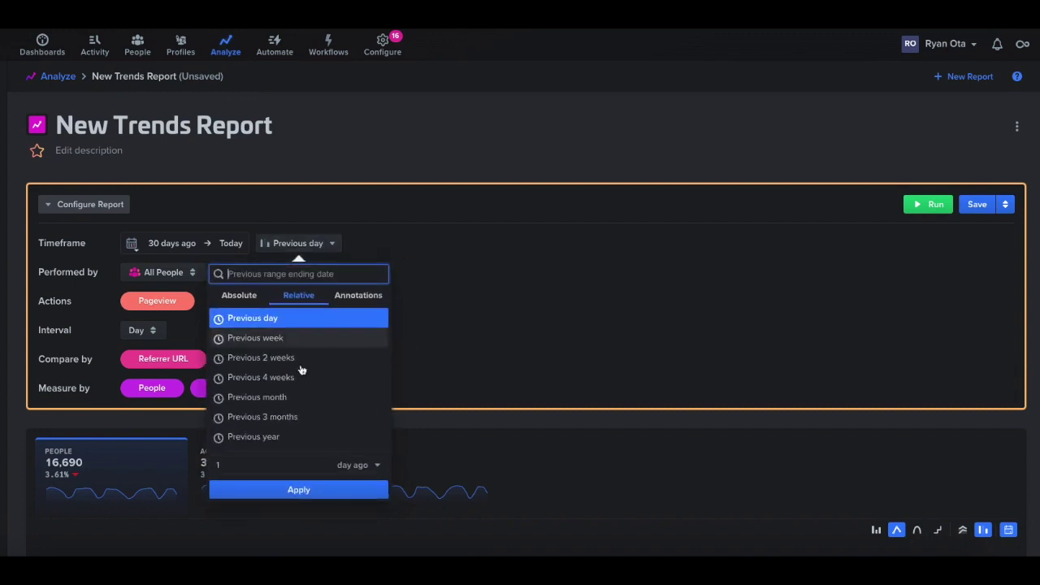
pyautogui.click(264, 463)
pyautogui.press('BackSpace')
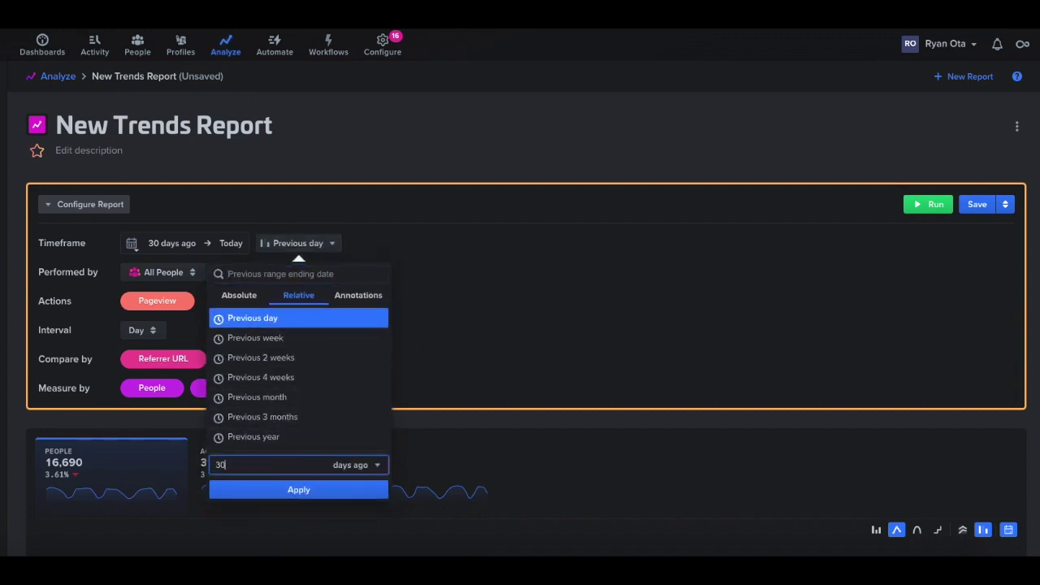
pyautogui.click(295, 491)
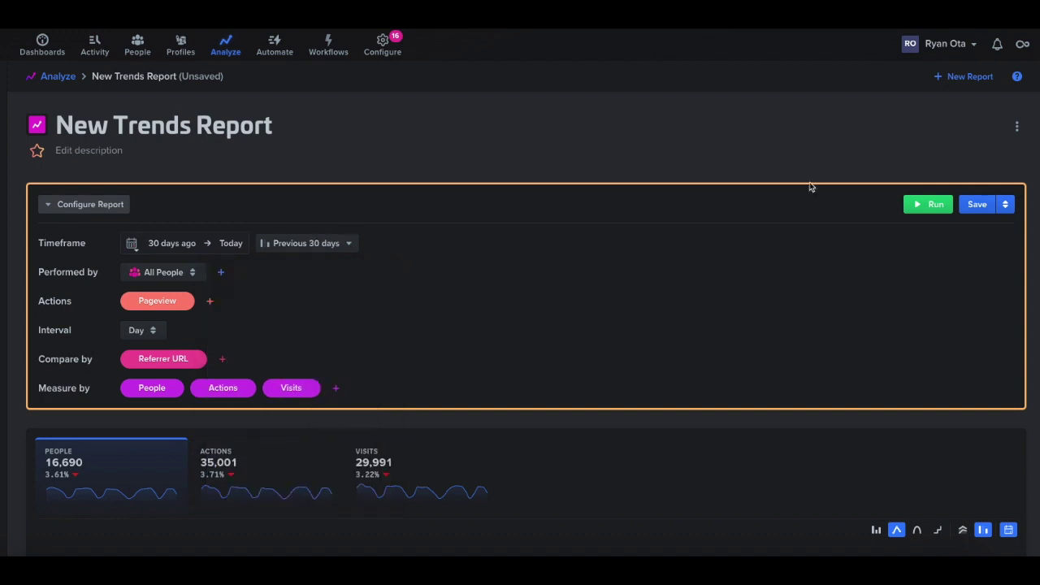
pyautogui.click(913, 208)
pyautogui.scroll(-2, 559, 259)
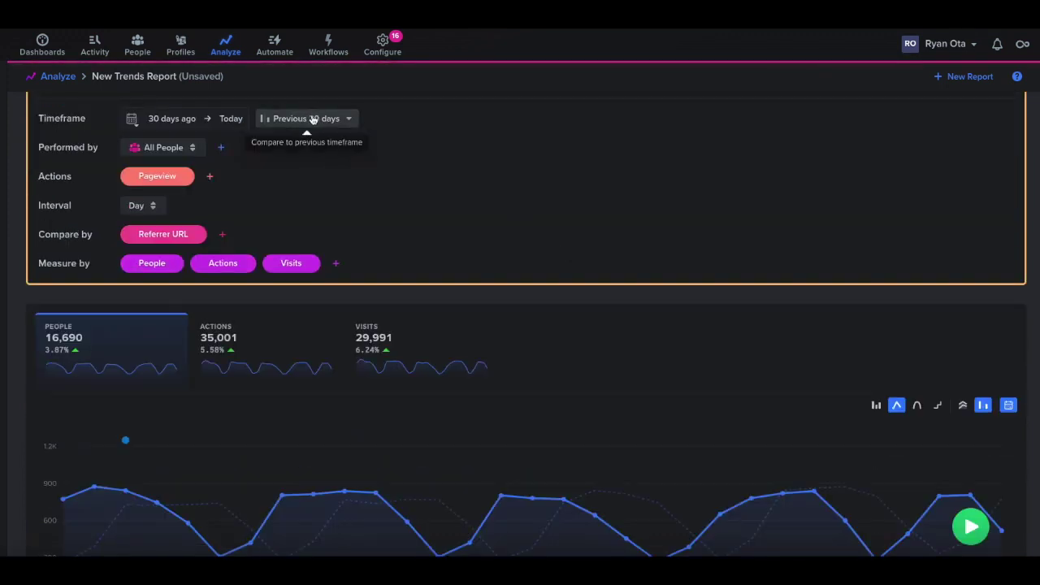
pyautogui.scroll(-1, 524, 447)
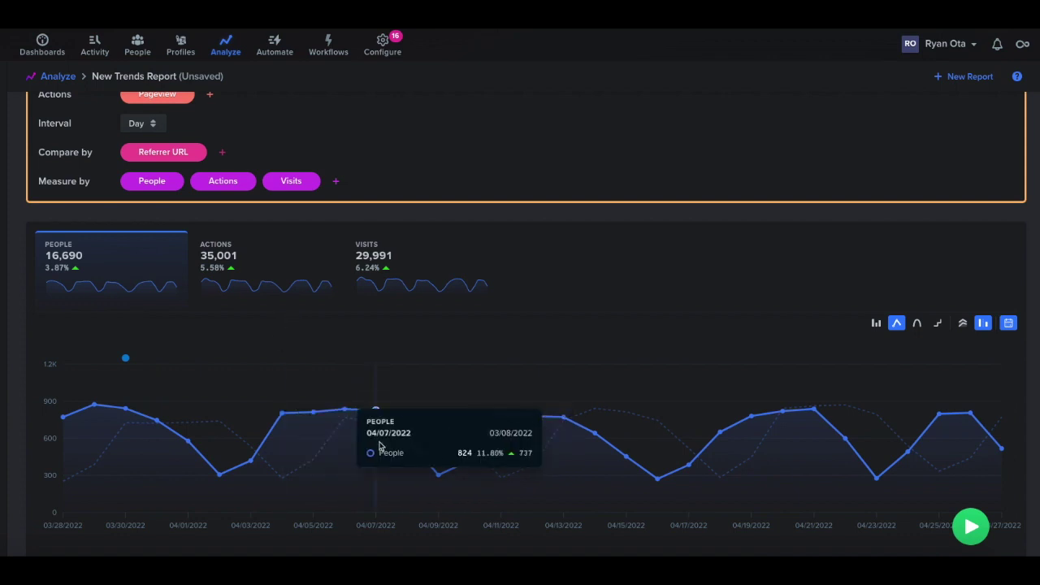
pyautogui.scroll(-3, 729, 442)
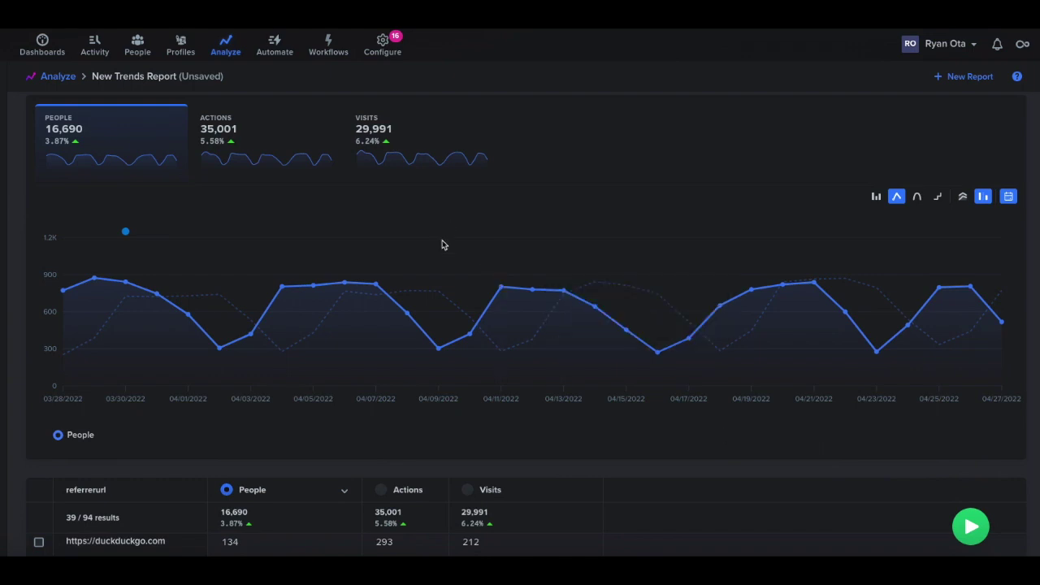
pyautogui.scroll(8, 443, 244)
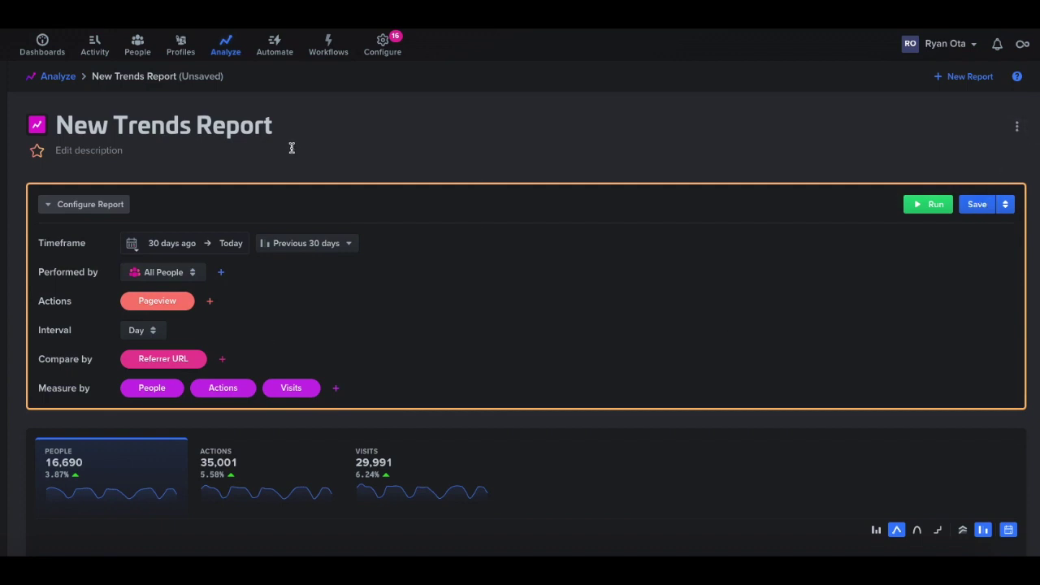
# Rename the report to 'Pageviews'.
pyautogui.click(253, 121)
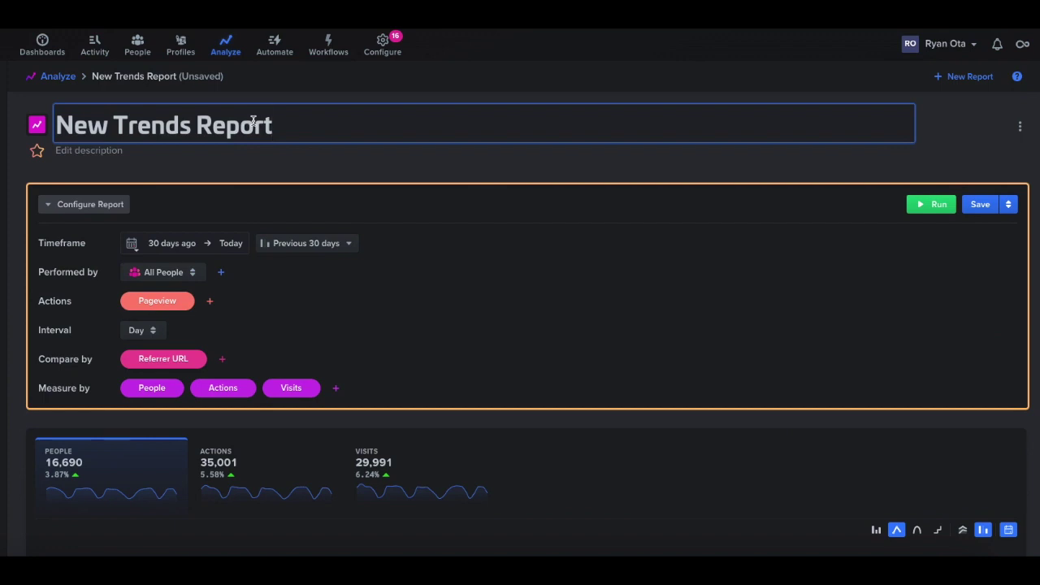
pyautogui.tripleClick(253, 120)
pyautogui.write('Pa')
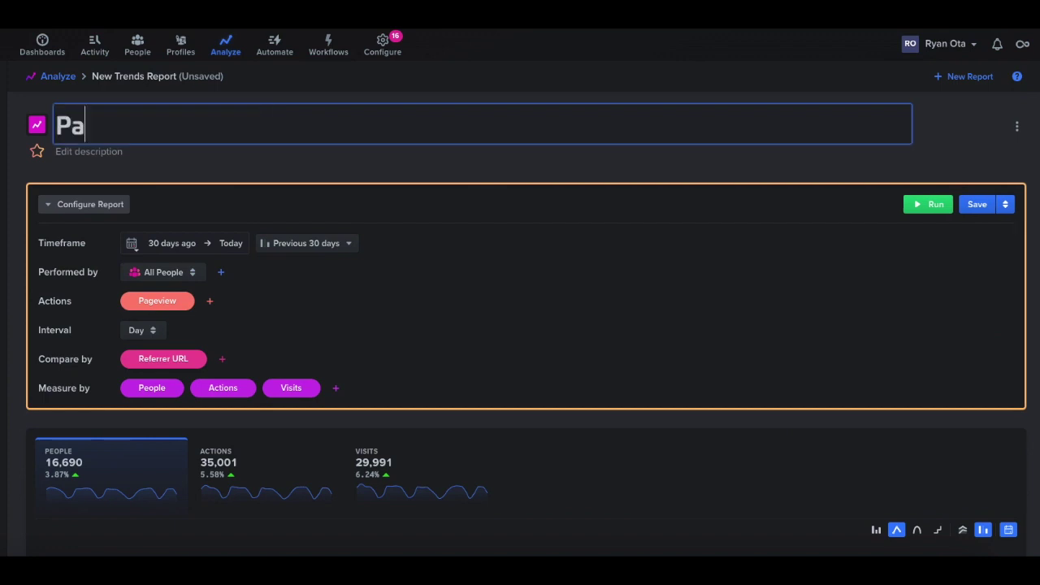
pyautogui.write('geviews')
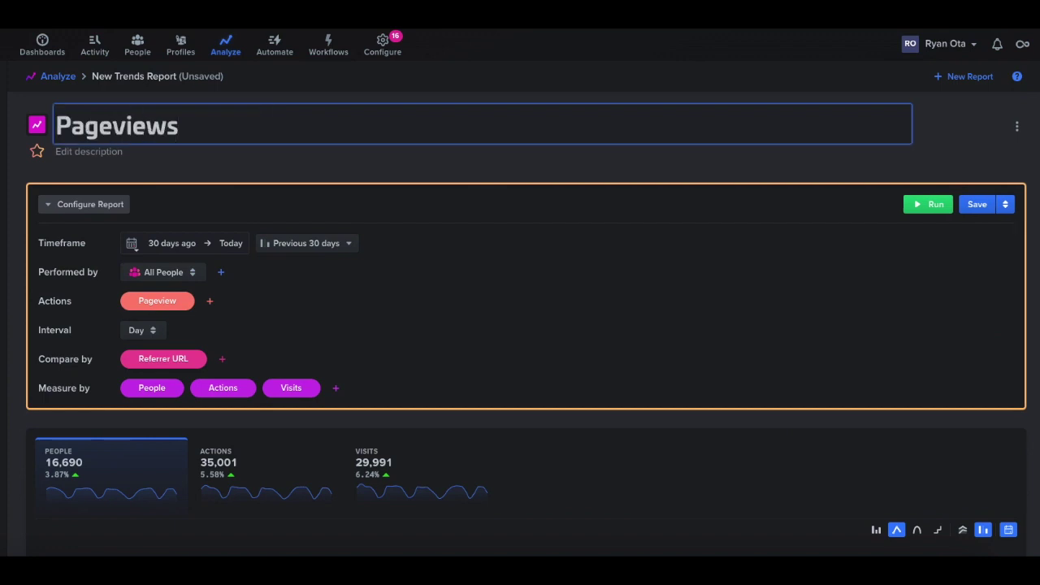
pyautogui.press('Return')
# Add a description naming the report's creator and save the report.
pyautogui.click(143, 152)
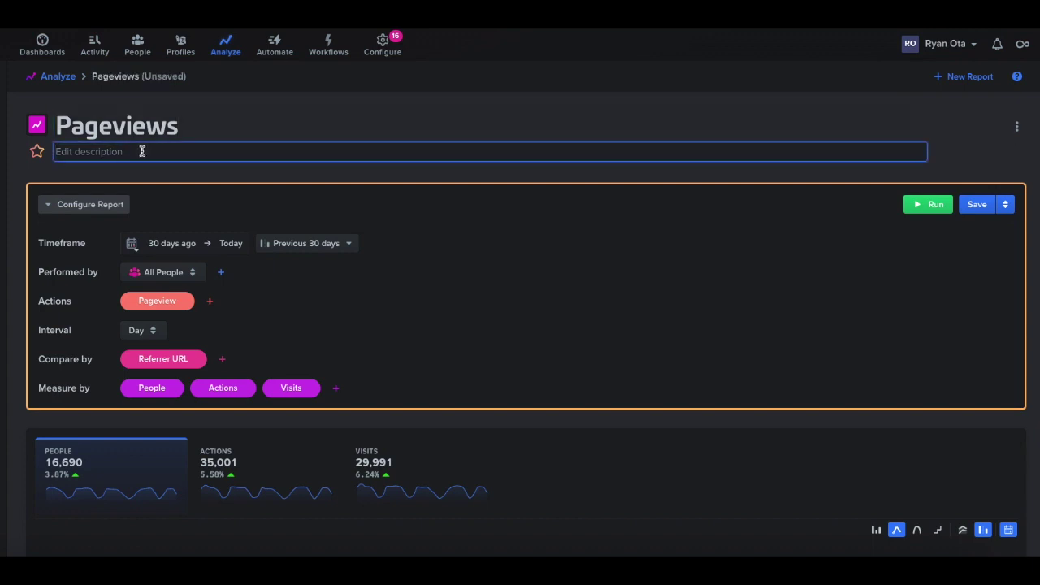
pyautogui.write('Created by Woopra Support (Ryan)')
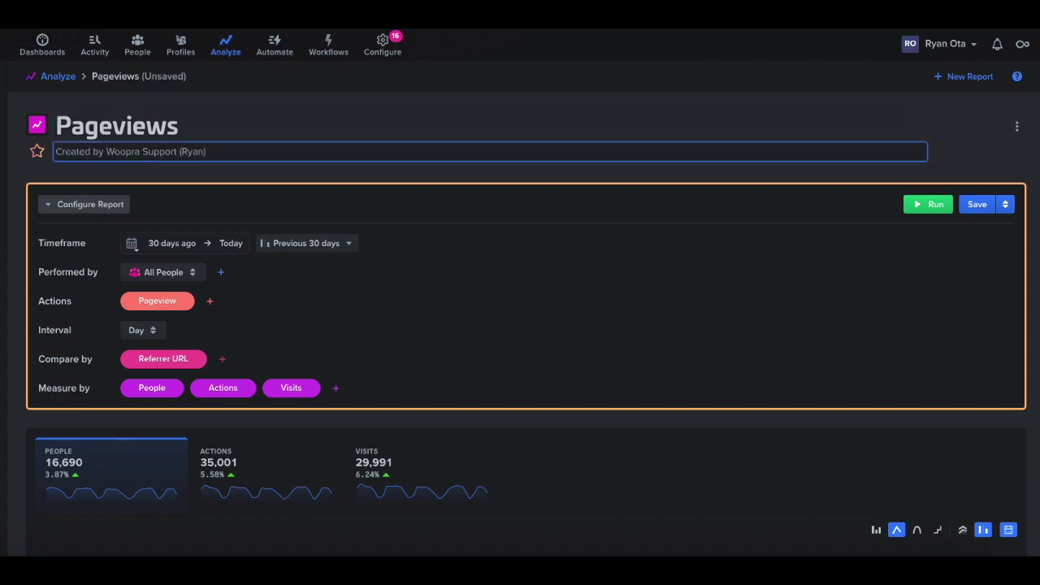
pyautogui.click(367, 179)
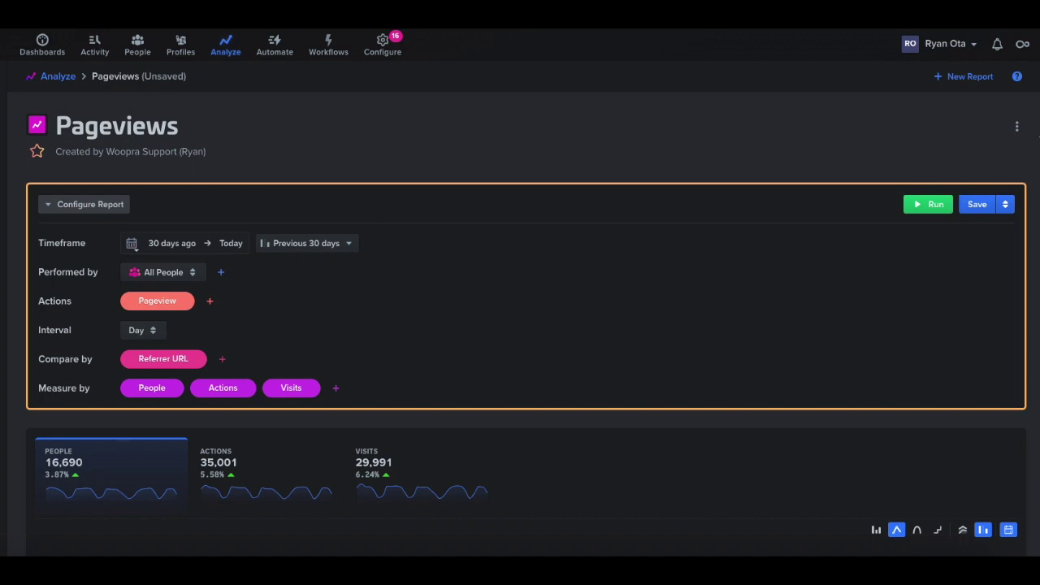
pyautogui.click(977, 204)
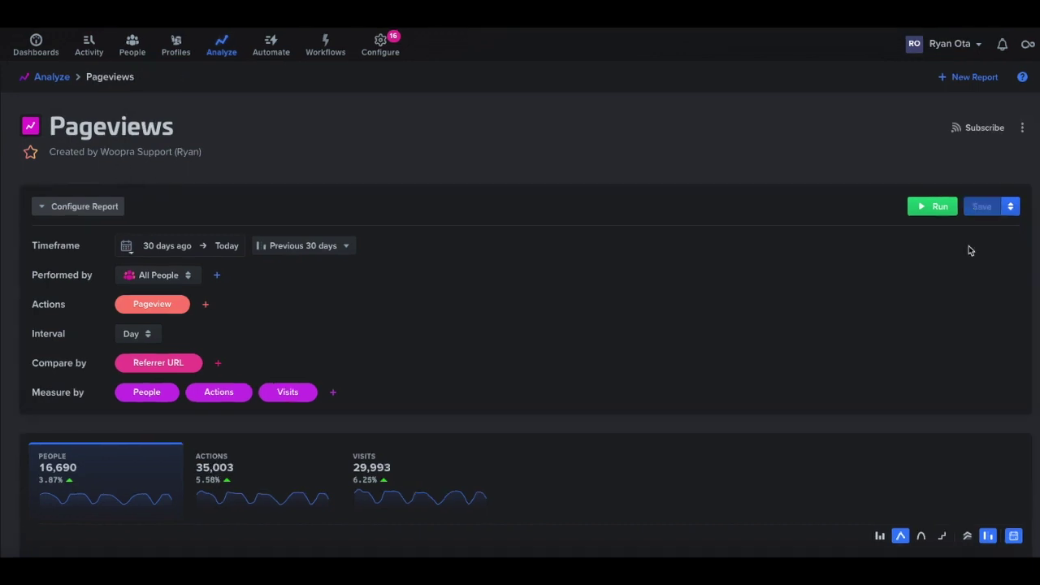
# Review the report's audit log from its options menu, then return to the options.
pyautogui.click(1022, 132)
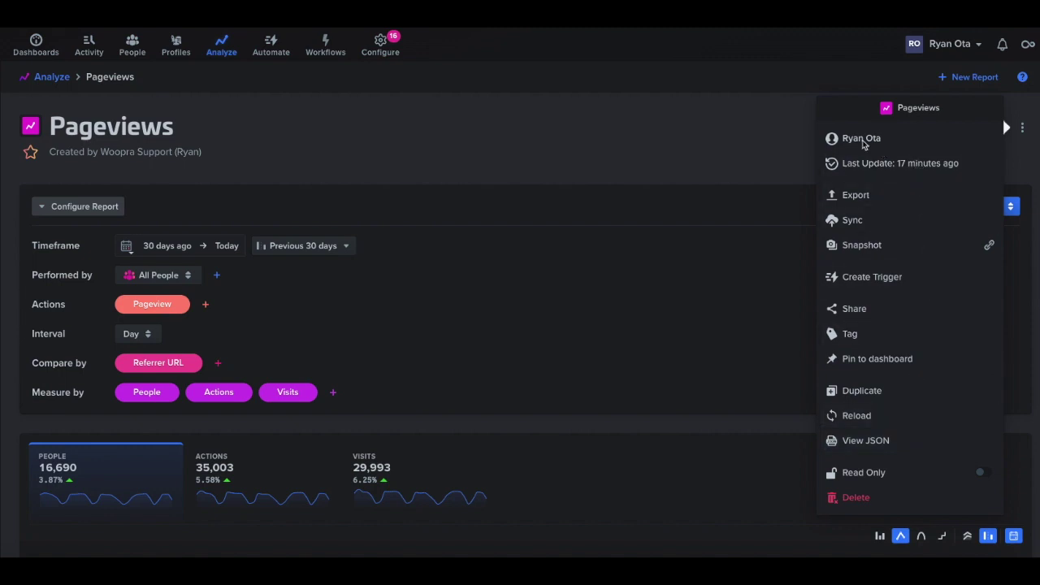
pyautogui.click(915, 170)
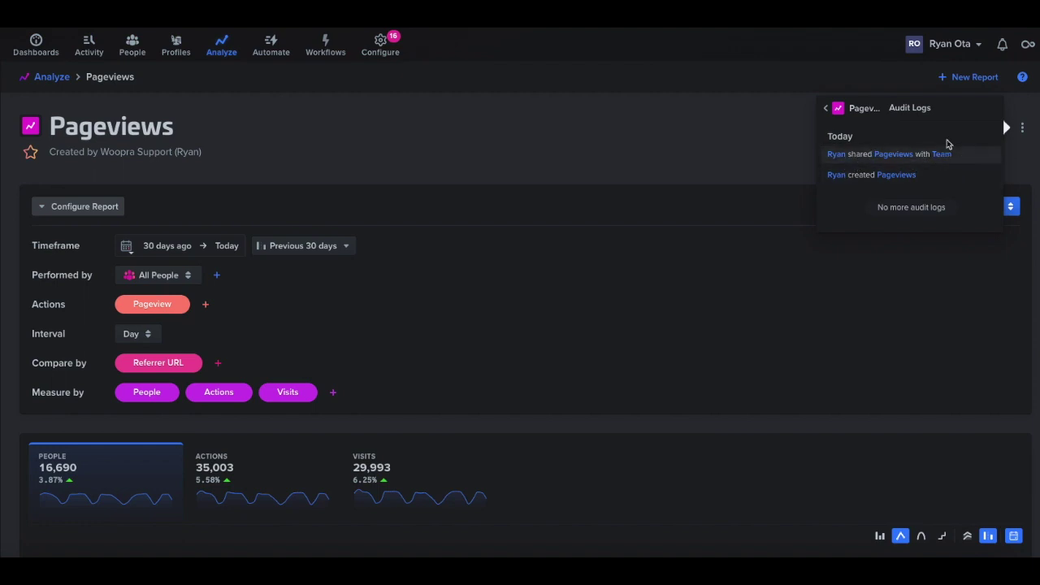
pyautogui.click(826, 108)
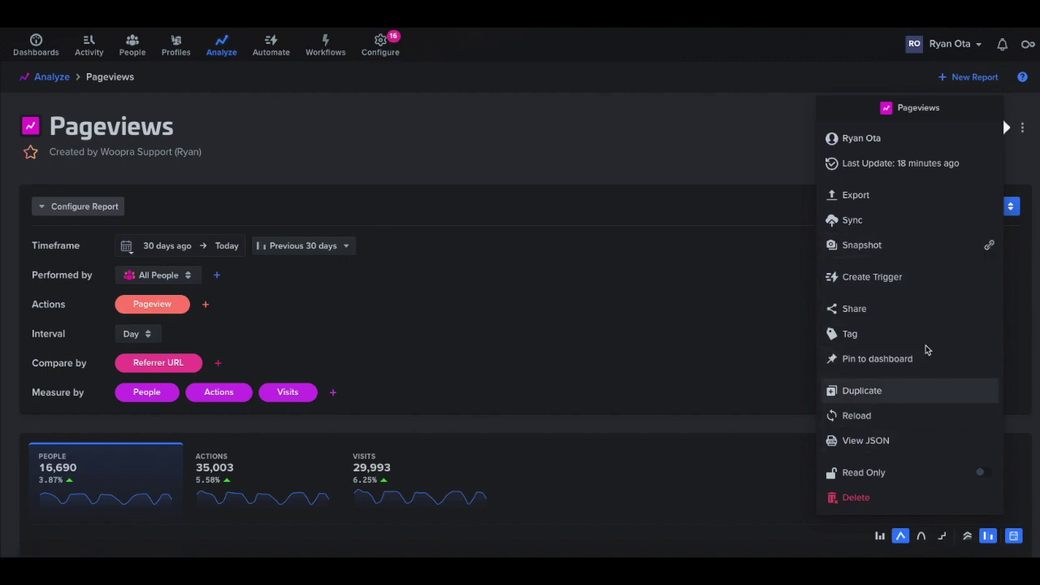
# Share the Pageviews report with Team and toggle its read-only setting.
pyautogui.click(891, 311)
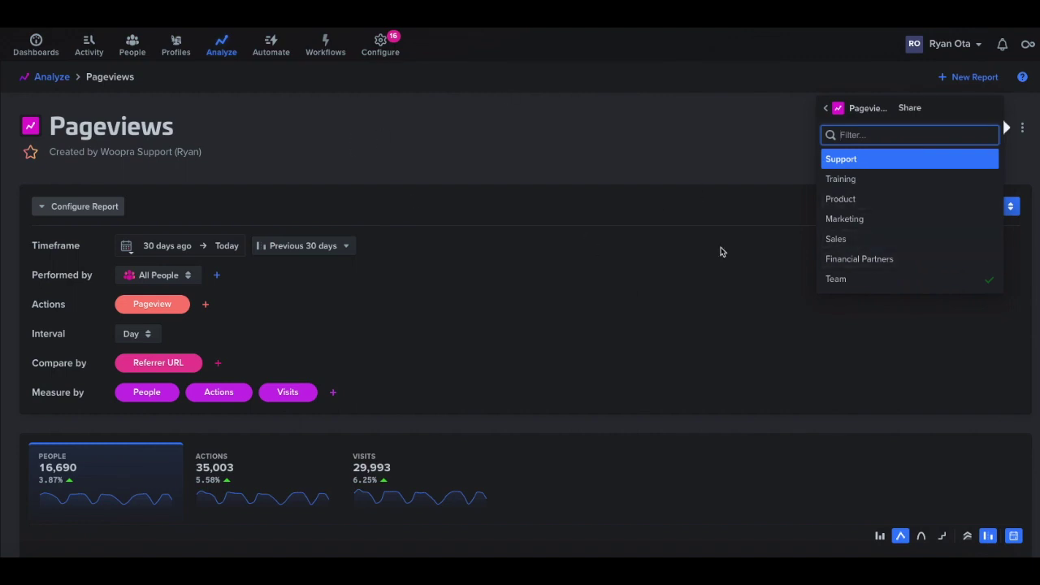
pyautogui.click(985, 284)
pyautogui.click(828, 111)
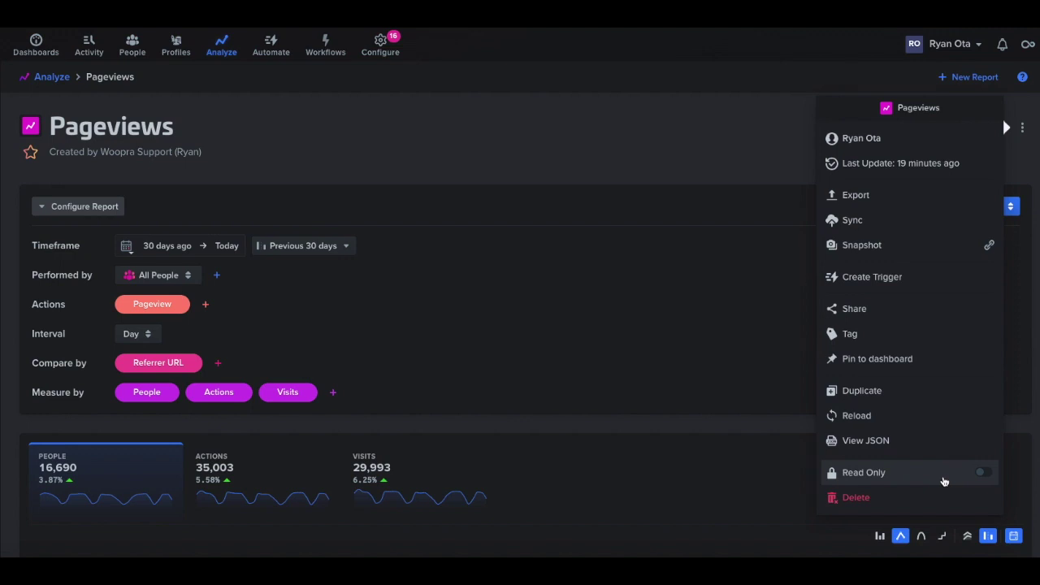
pyautogui.click(984, 477)
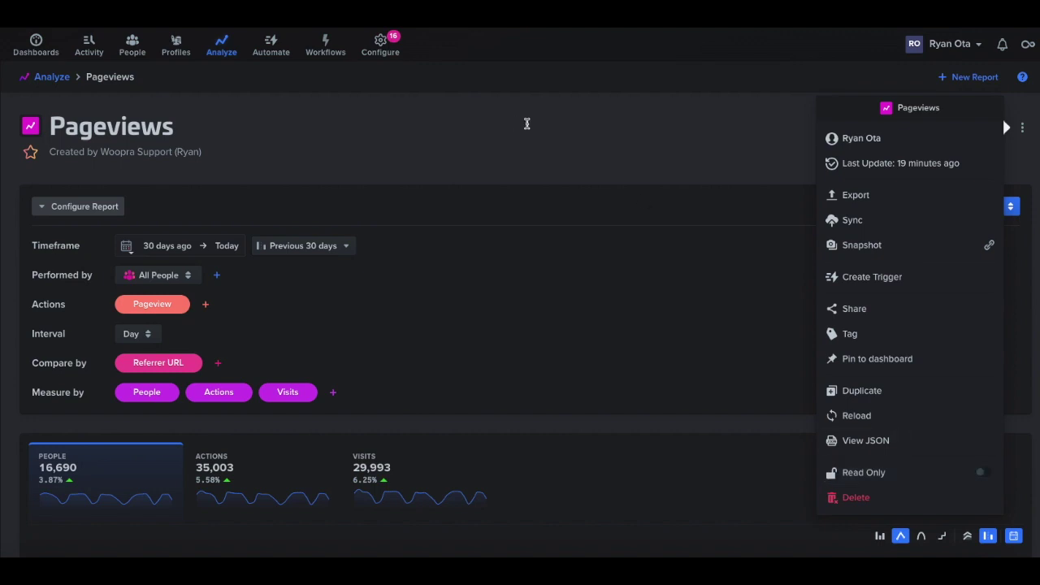
# Dismiss the options menu to return to the Pageviews report page.
pyautogui.click(715, 178)
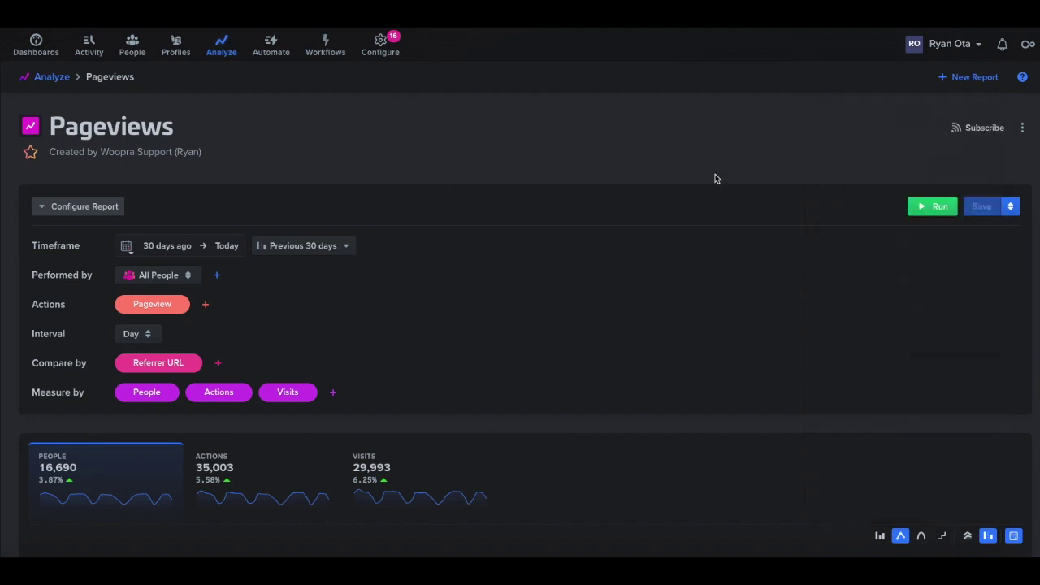